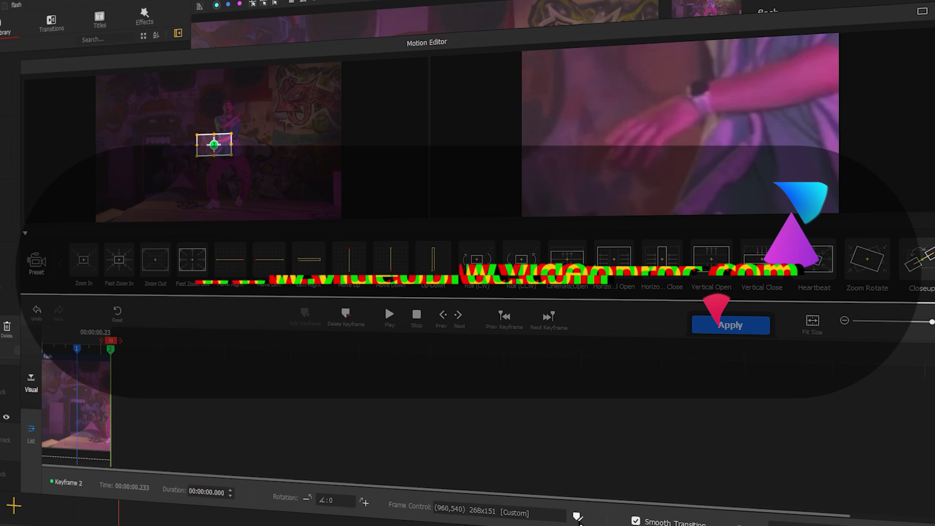
Set Keyframe 2's frame to the Original aspect ratio and drag it larger around the dancer.
click(578, 518)
click(600, 392)
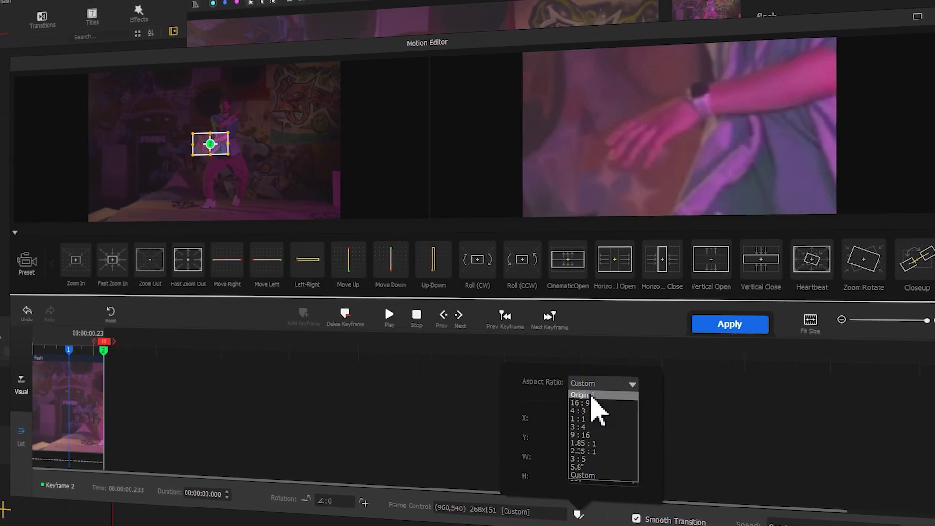
click(594, 405)
drag(191, 155, 104, 204)
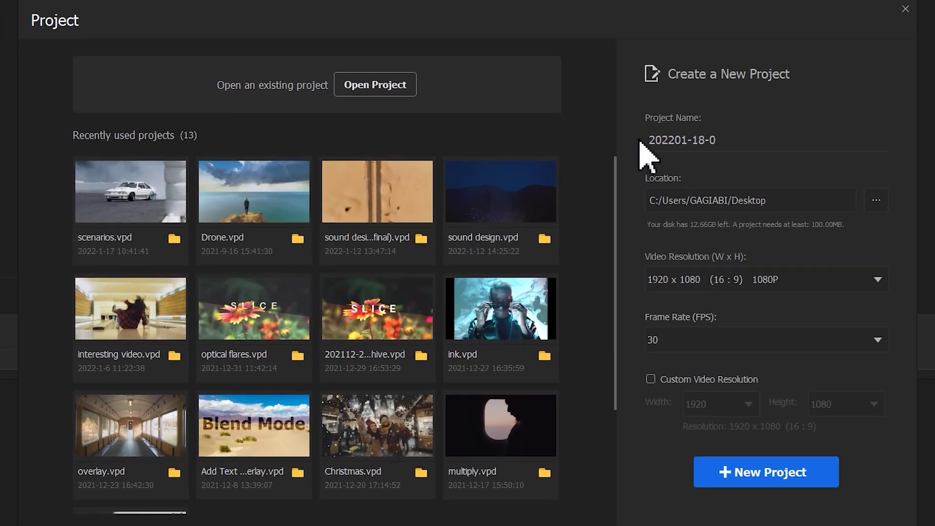
Create a new project named 'flash'.
click(744, 141)
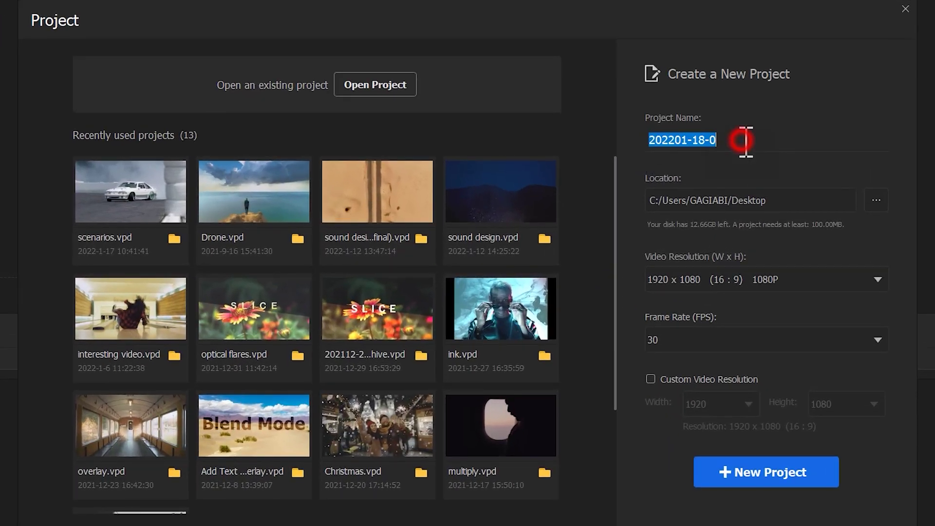
text(flash)
click(784, 480)
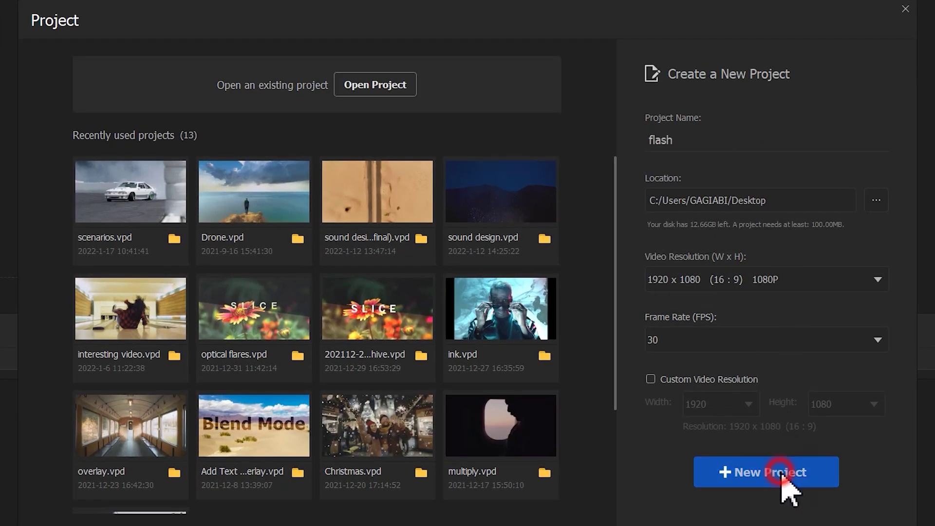
Import the funky dance video and music1 into the media library.
click(167, 191)
drag(211, 129, 117, 87)
click(498, 335)
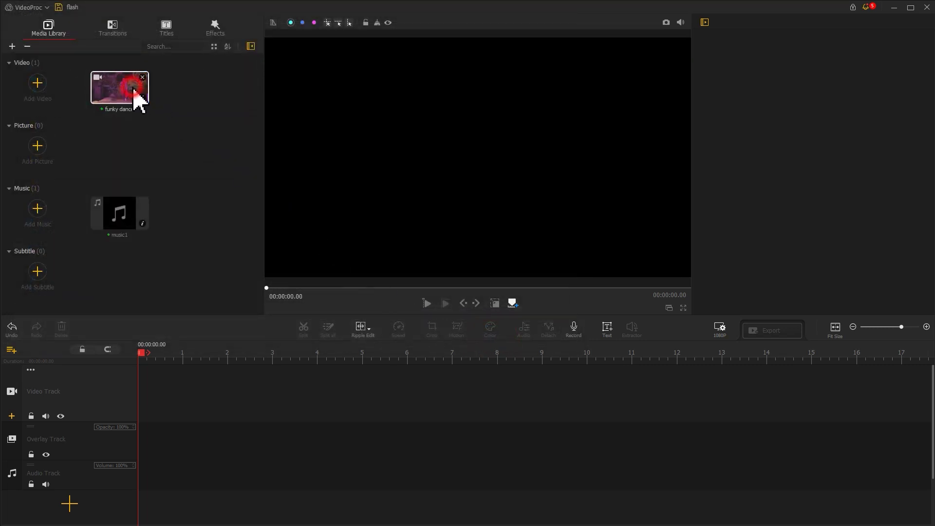
Place funky dance on the video track and music1 on the audio track, with a 3.44 s music fade-out.
drag(133, 94, 141, 374)
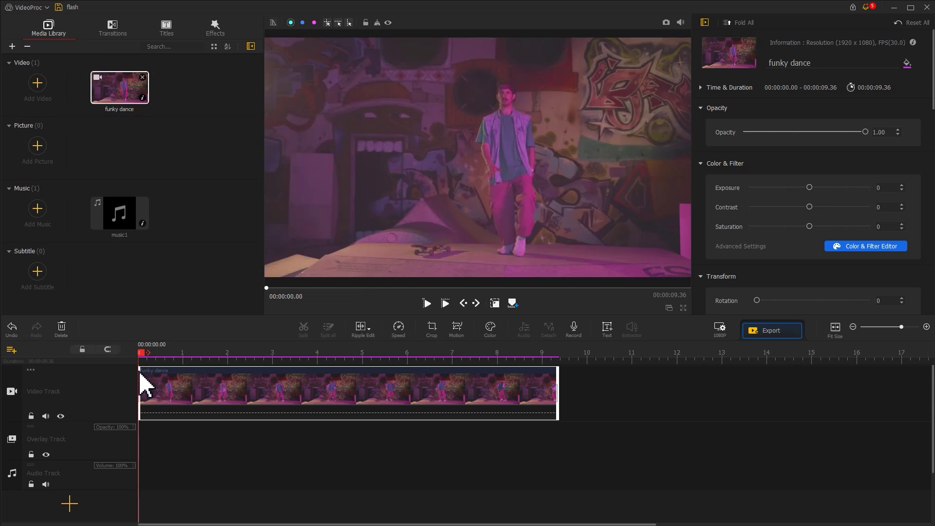
drag(119, 217, 125, 472)
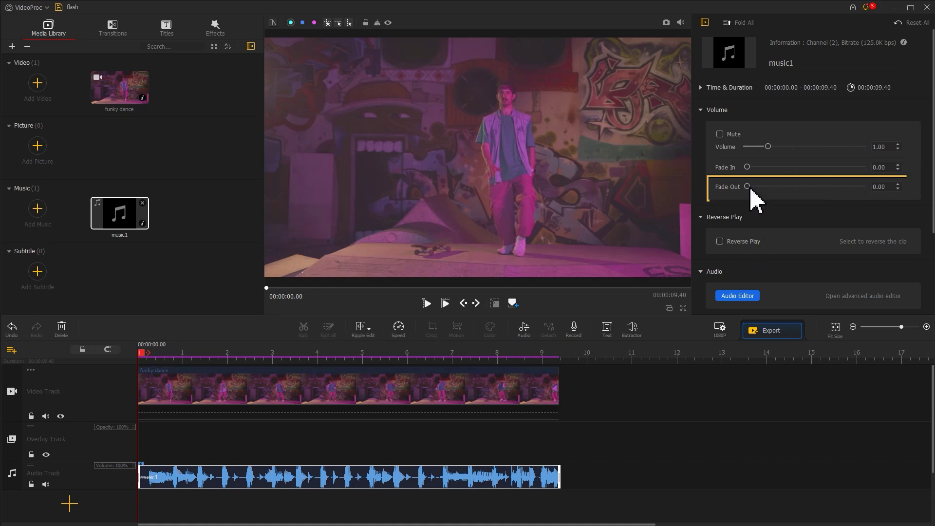
drag(750, 188, 792, 192)
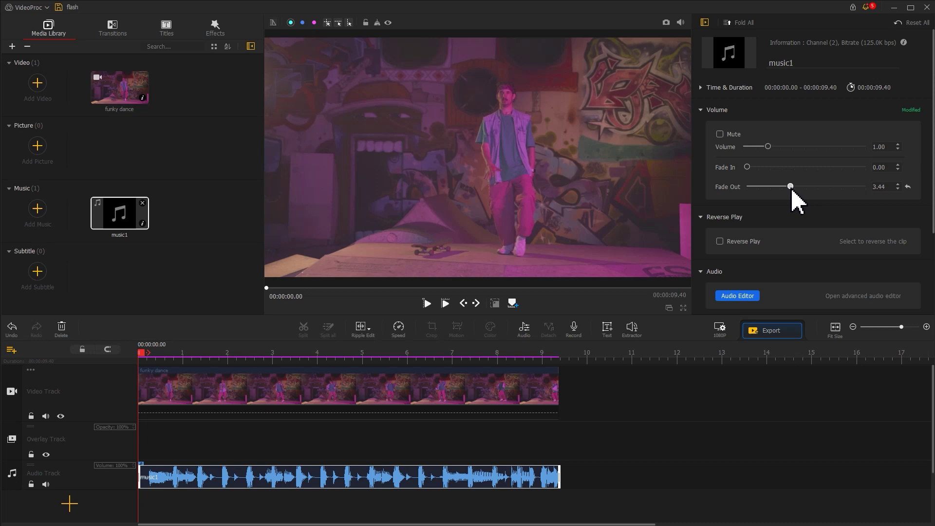
click(160, 390)
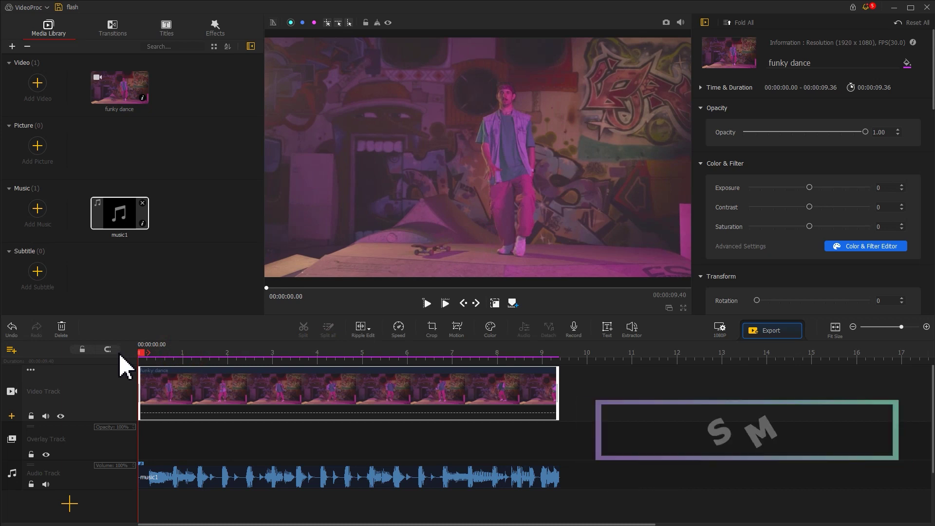
Play the clip and mark the beats at 1 s, about 2.35 s and 3.30 s.
key(space)
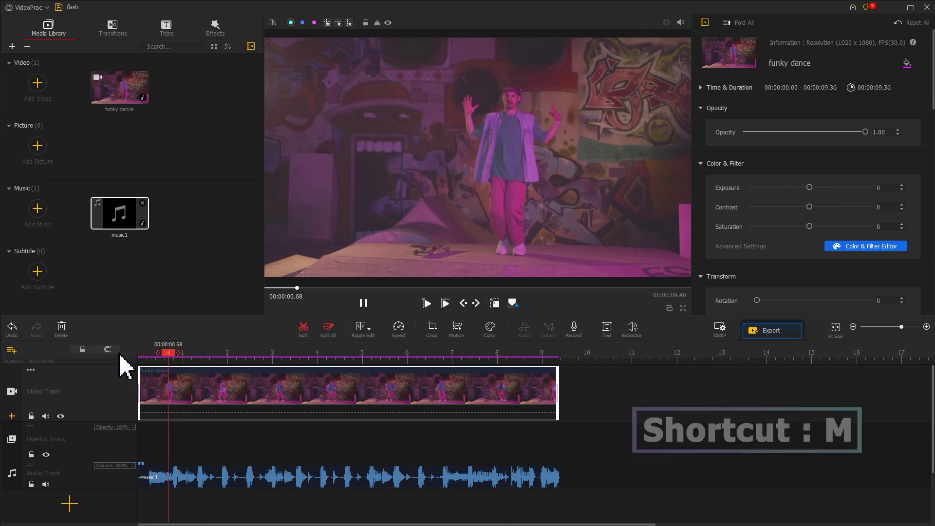
key(space)
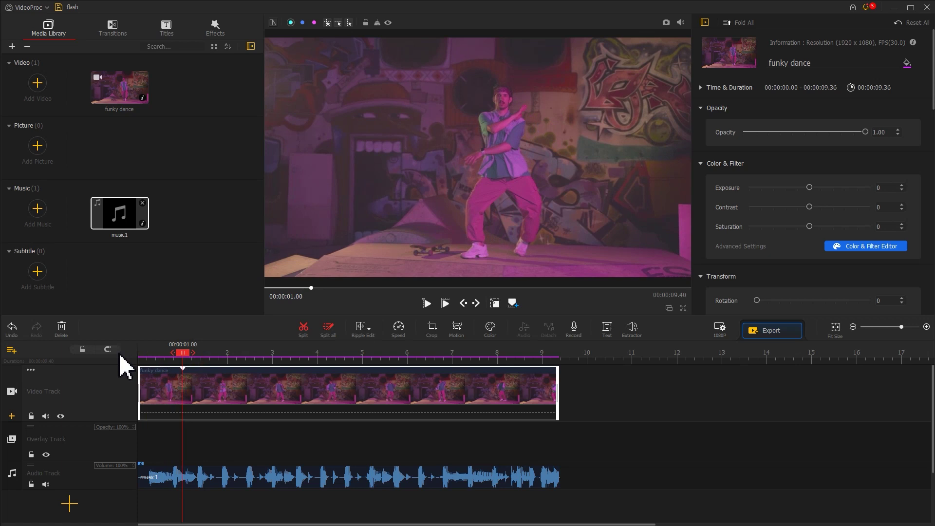
key(space)
key(space)
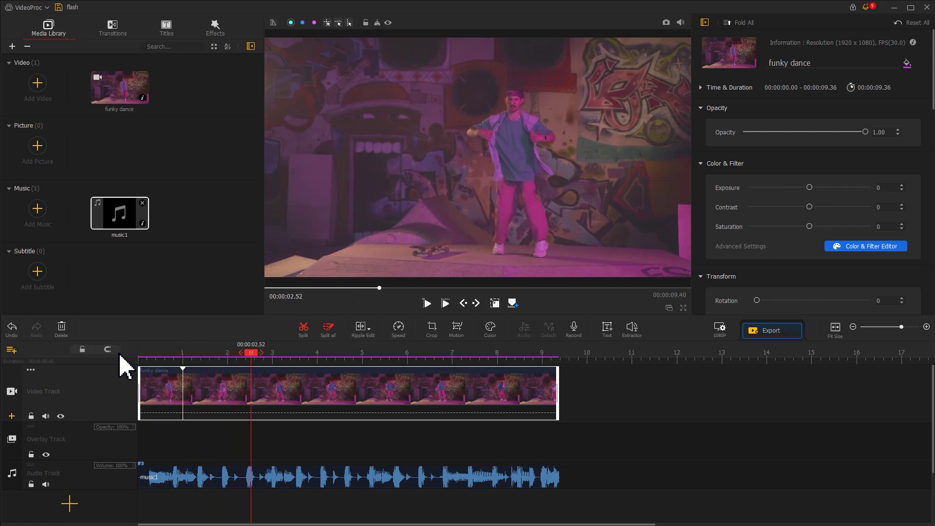
click(243, 356)
key(m)
key(space)
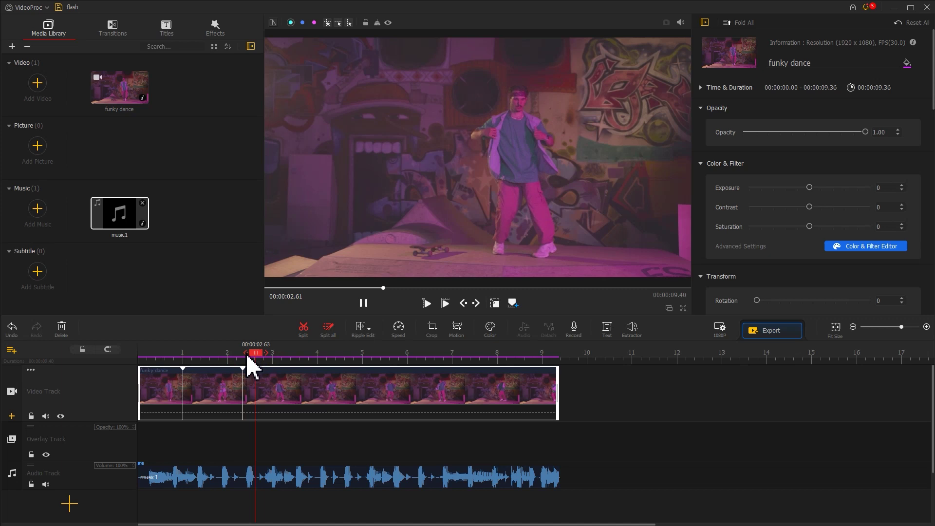
Mark the remaining beats further along the clip, including 6.16 s.
key(space)
click(287, 355)
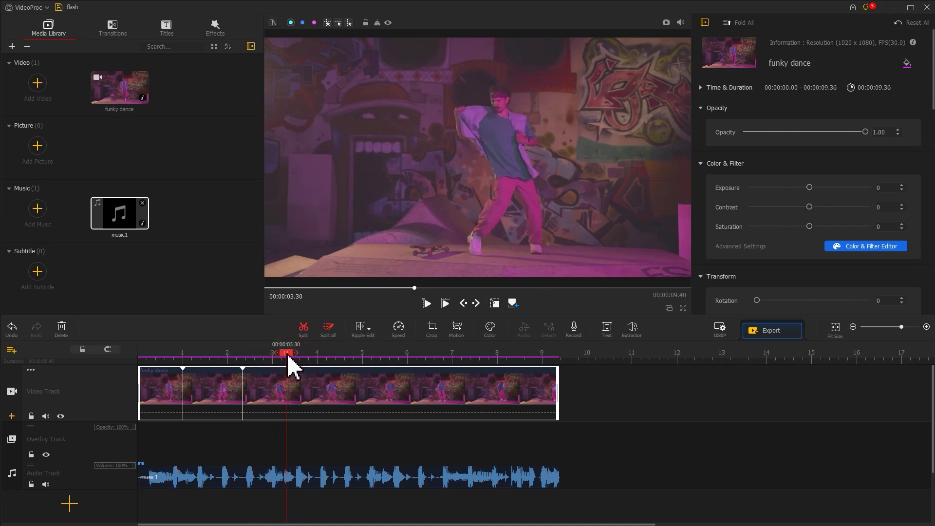
drag(287, 357, 286, 358)
key(space)
key(m)
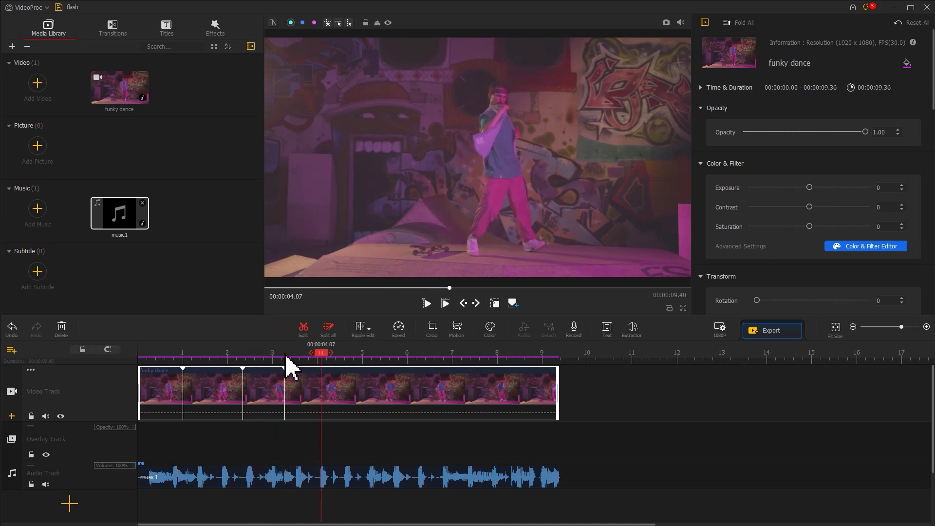
key(space)
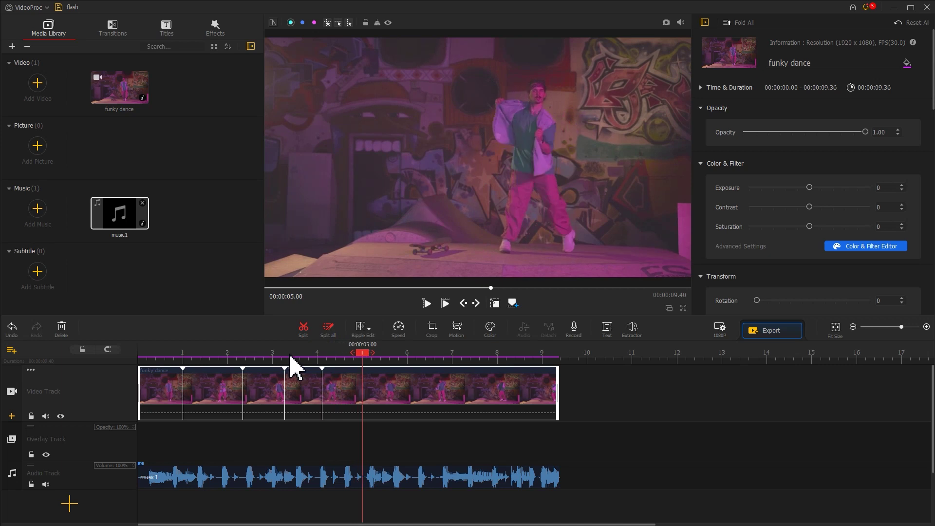
drag(360, 355, 346, 356)
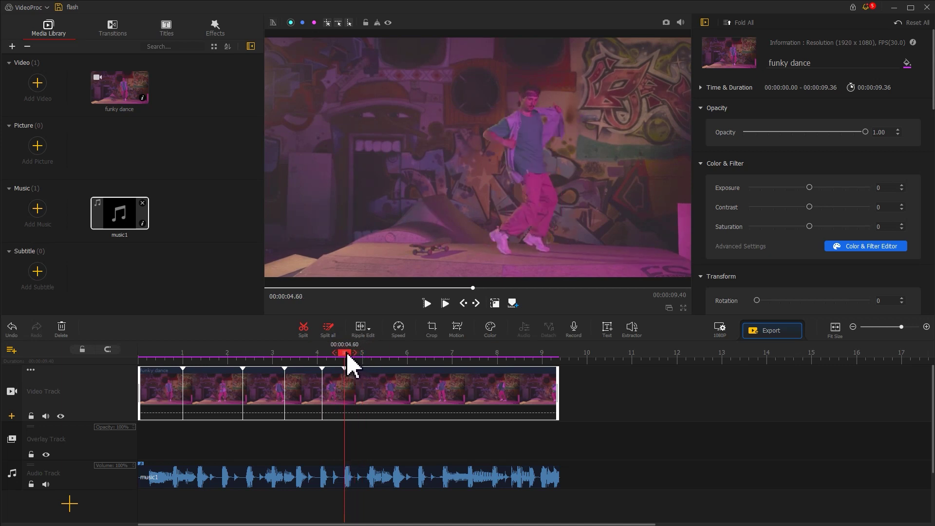
key(space)
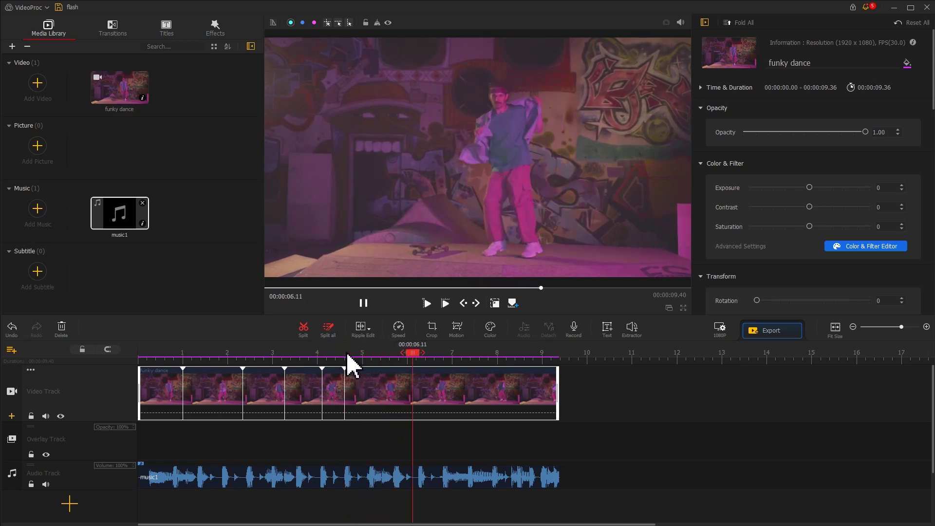
key(space)
drag(425, 352, 415, 352)
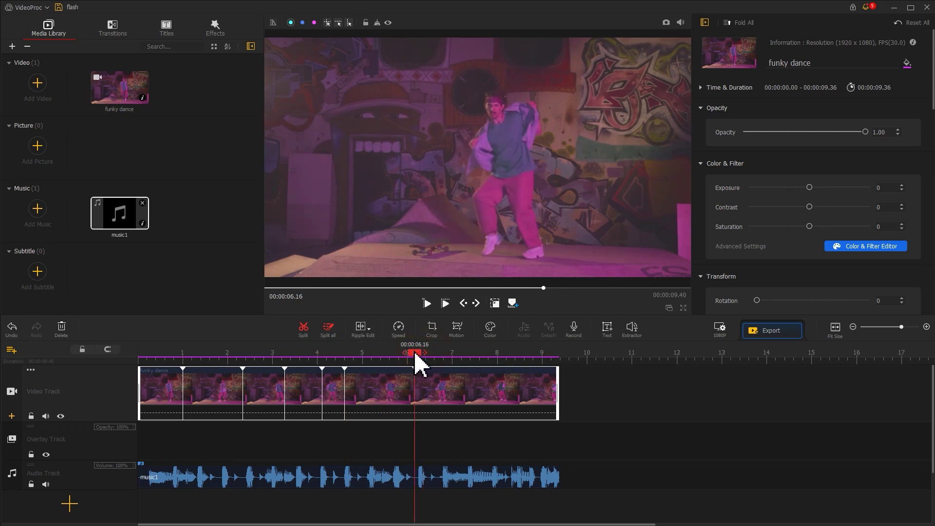
key(space)
key(space)
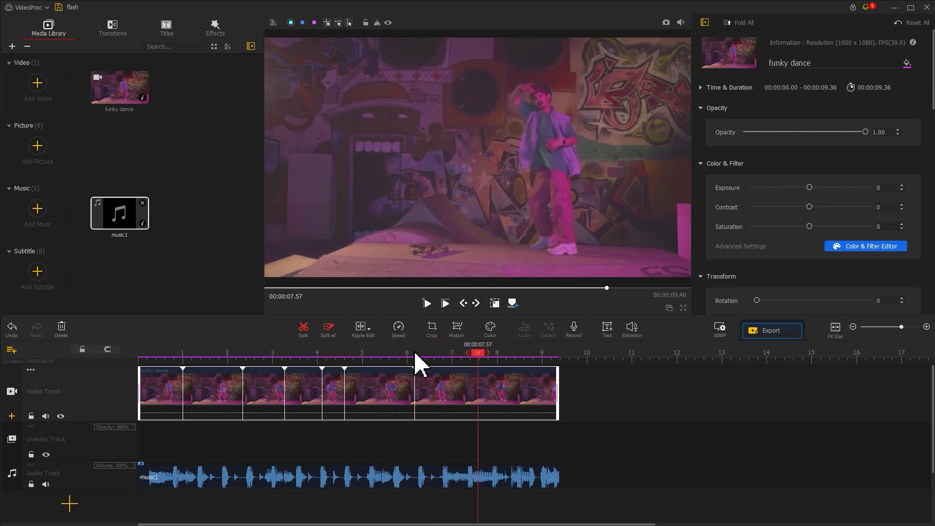
key(space)
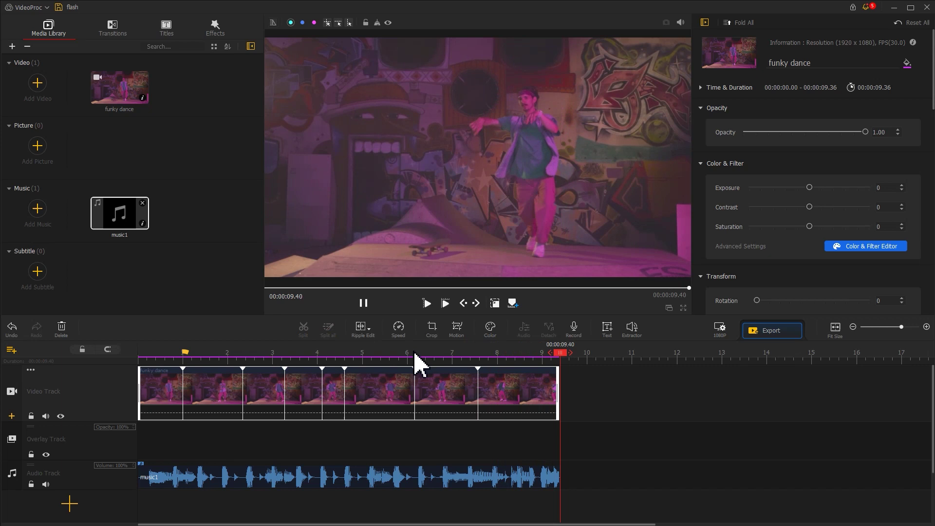
Capture snapshots of the frames at the first beat and at 2.33 s.
click(557, 346)
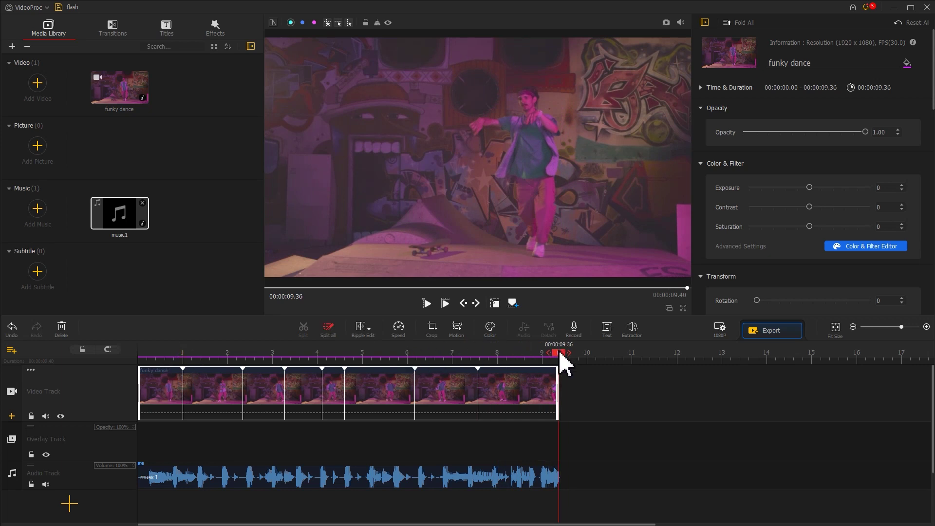
drag(560, 353, 184, 360)
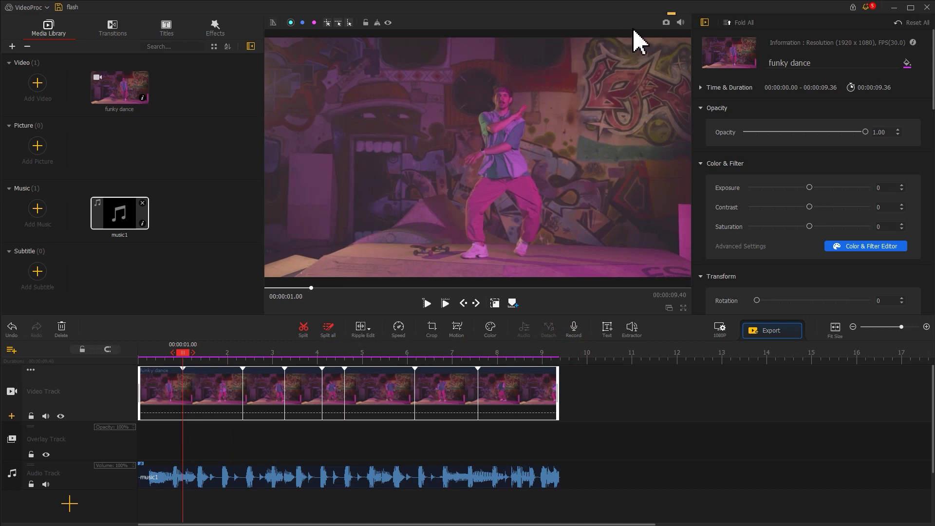
click(667, 22)
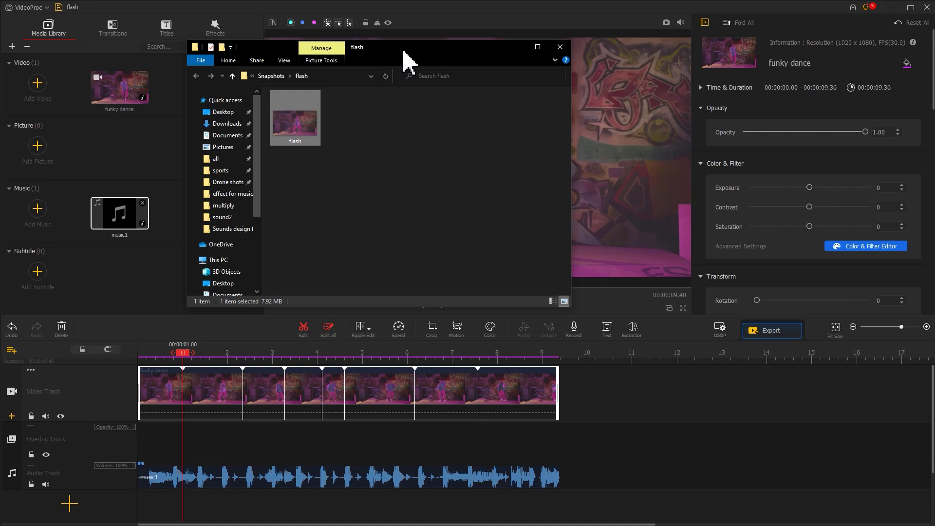
click(168, 268)
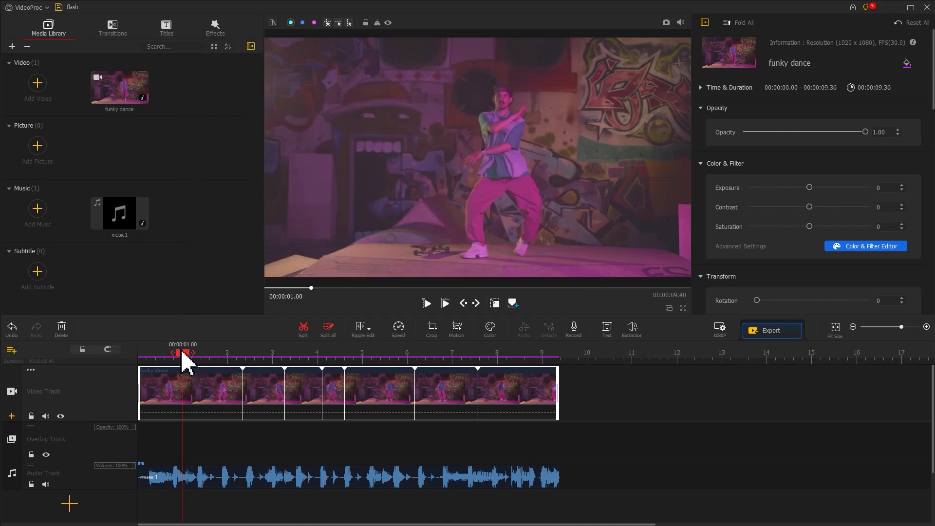
drag(184, 359, 480, 370)
click(666, 22)
Capture the remaining beat snapshots through flash_5 and import all seven into the library.
click(667, 22)
click(667, 22)
click(666, 22)
click(666, 23)
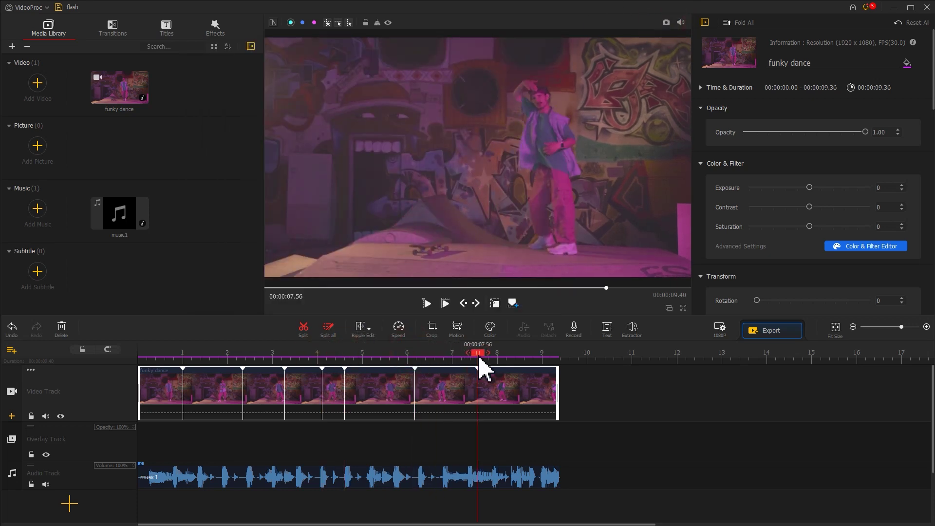
click(667, 22)
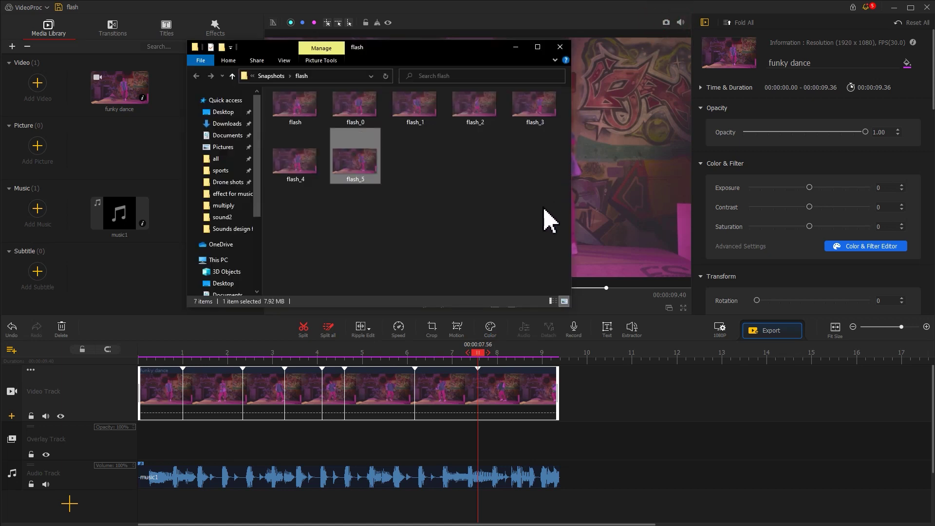
drag(542, 209, 126, 171)
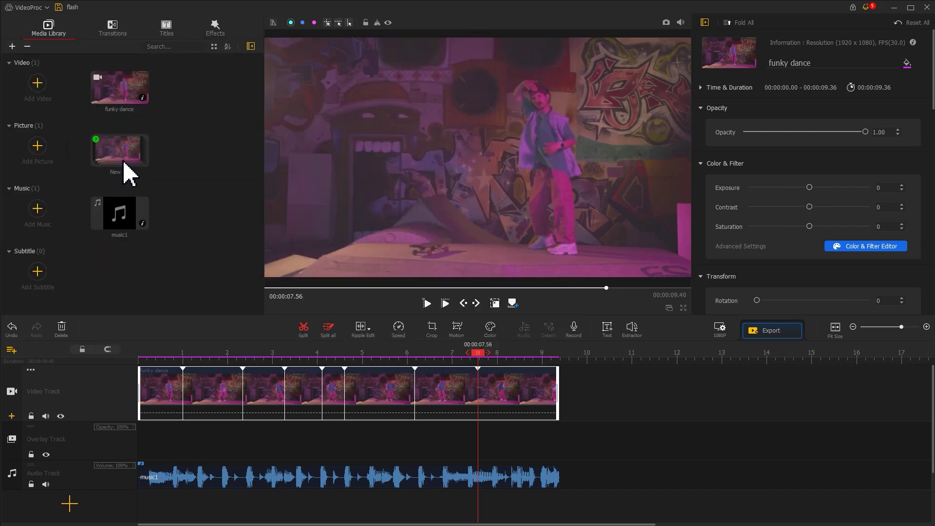
Place the flash snapshot on the overlay track at the first beat, stretched to full frame.
double_click(124, 164)
drag(42, 202, 198, 453)
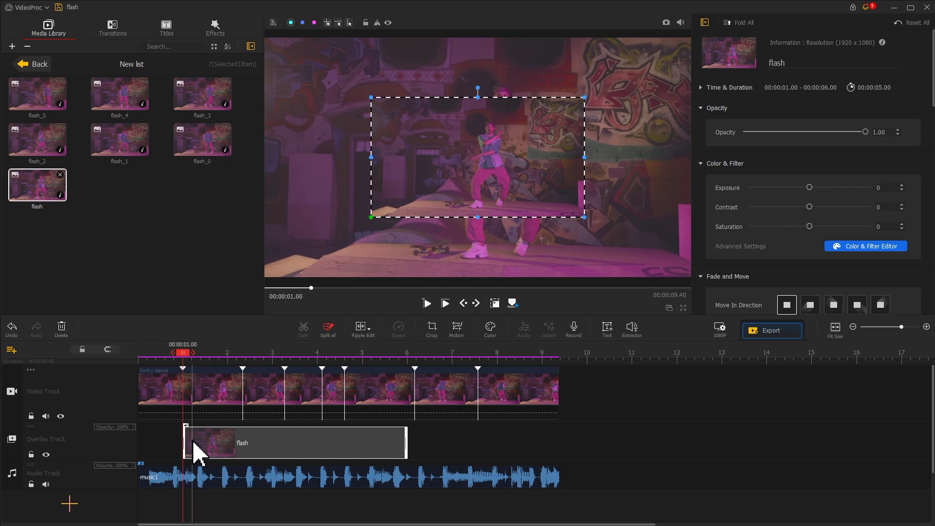
drag(371, 217, 265, 276)
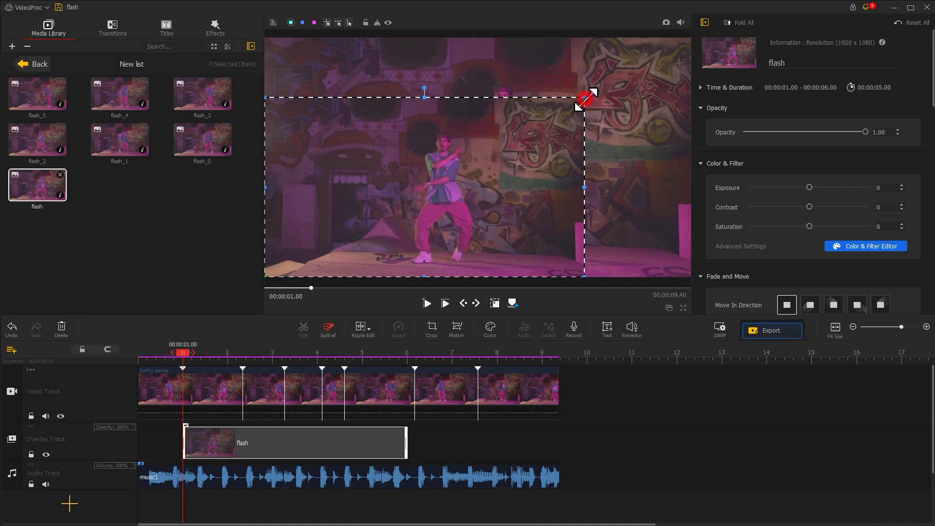
drag(585, 98, 692, 46)
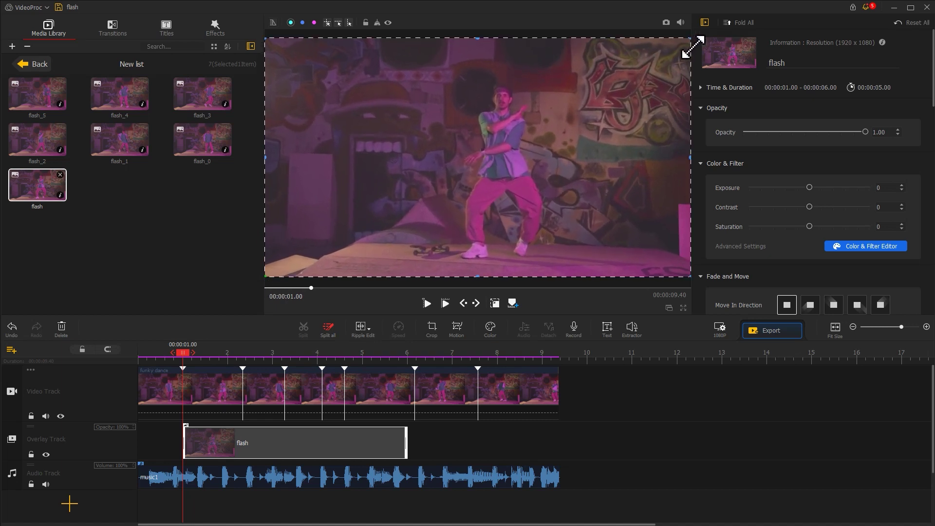
click(654, 32)
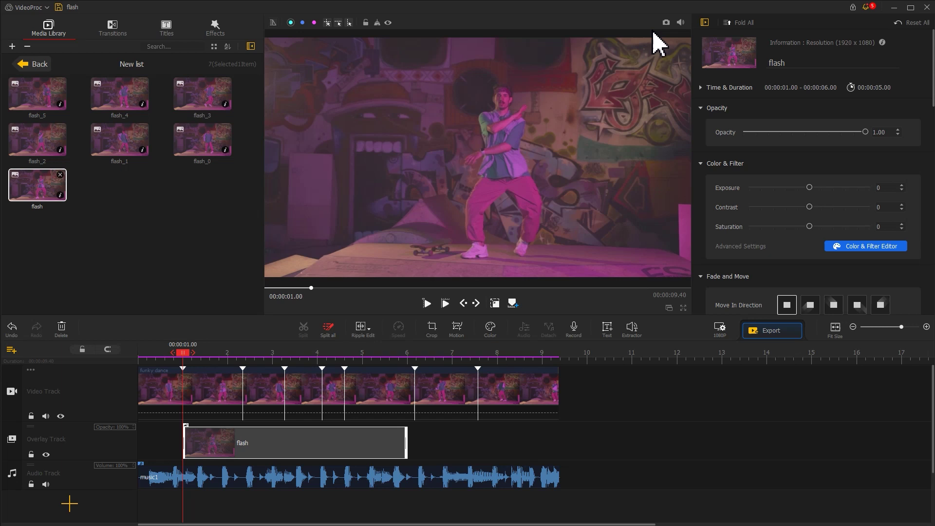
Cut the flash overlay at 1.23 s and delete the leftover part.
click(477, 304)
click(477, 303)
click(477, 303)
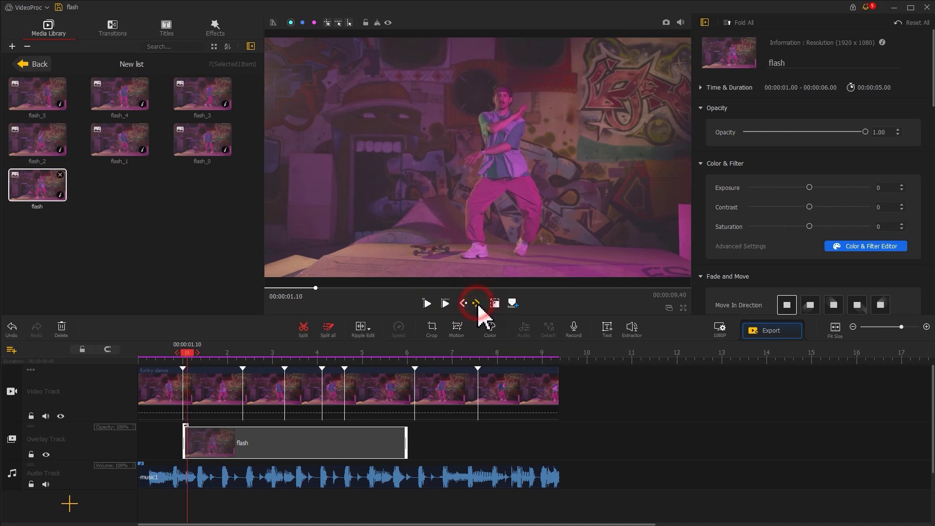
click(477, 303)
click(477, 303)
click(477, 303)
click(477, 304)
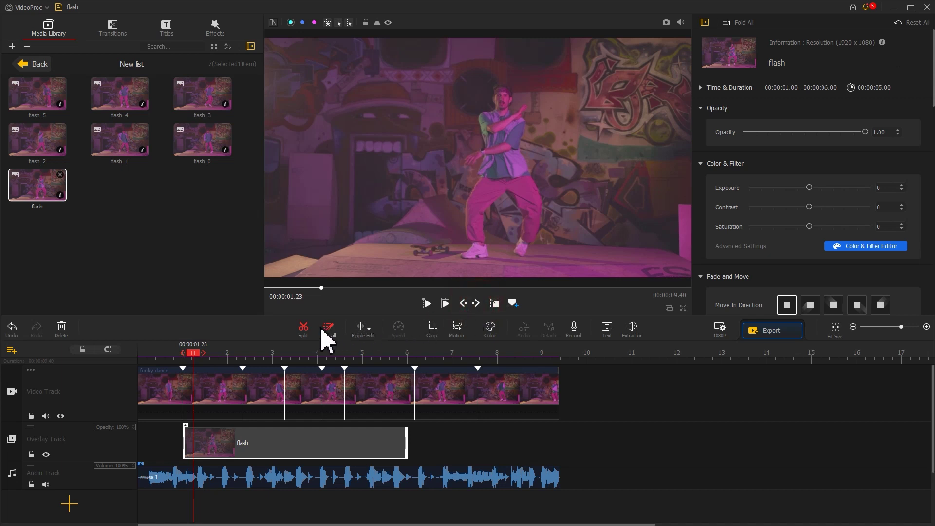
click(303, 329)
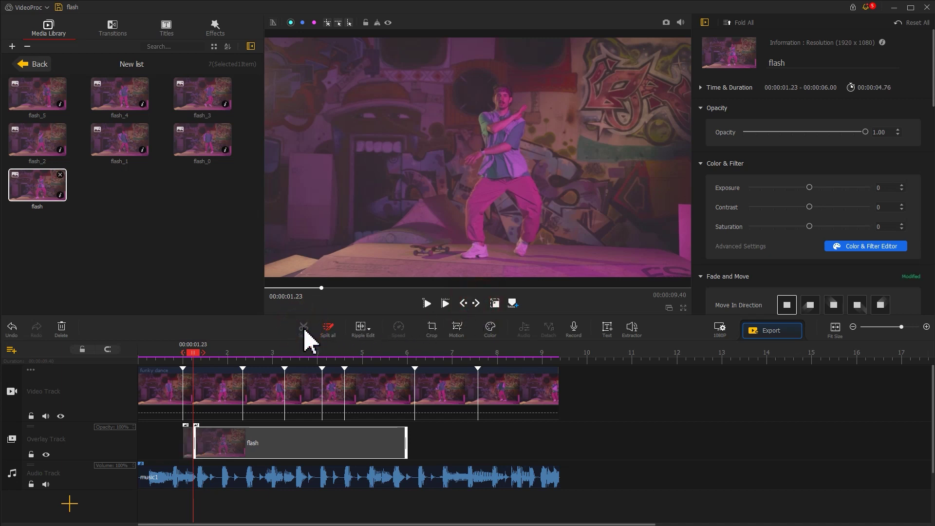
click(238, 446)
key(Delete)
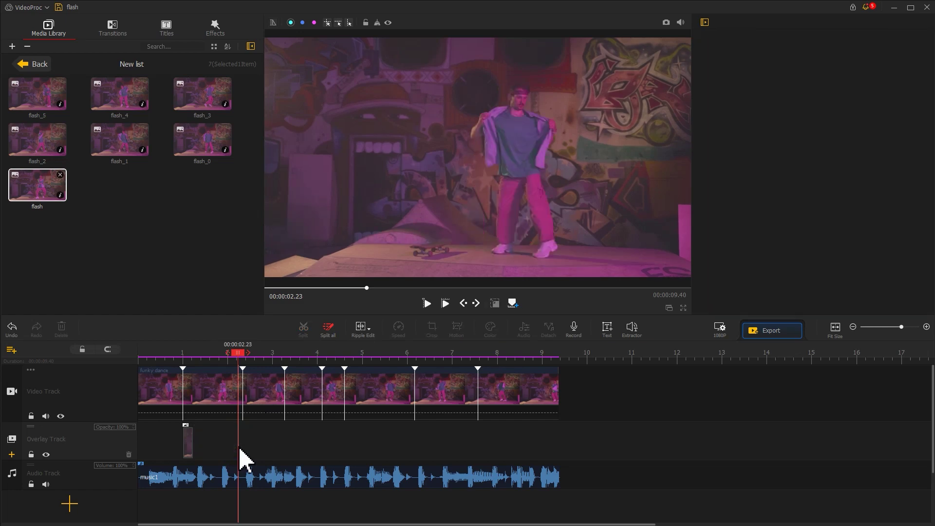
Place flash_0 on the overlay track at 2.33 s, enlarged to fill the frame.
click(243, 357)
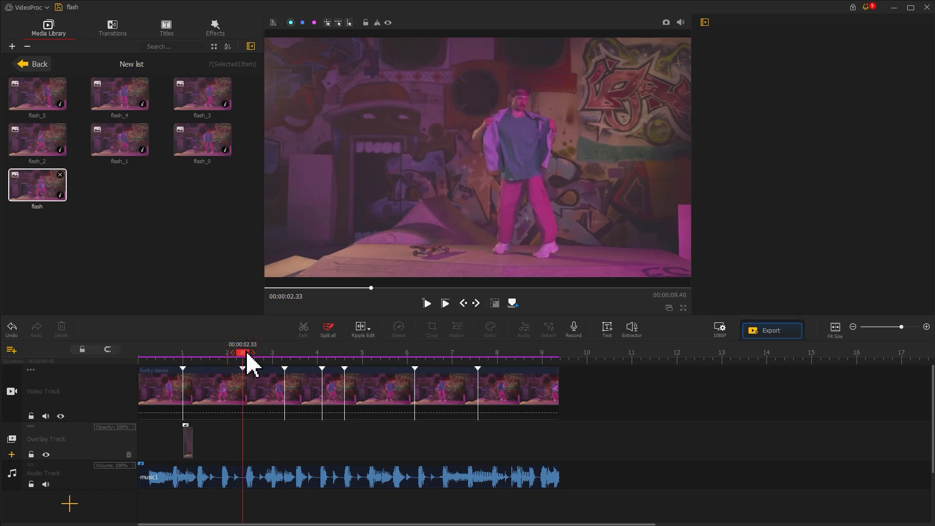
drag(199, 147, 250, 439)
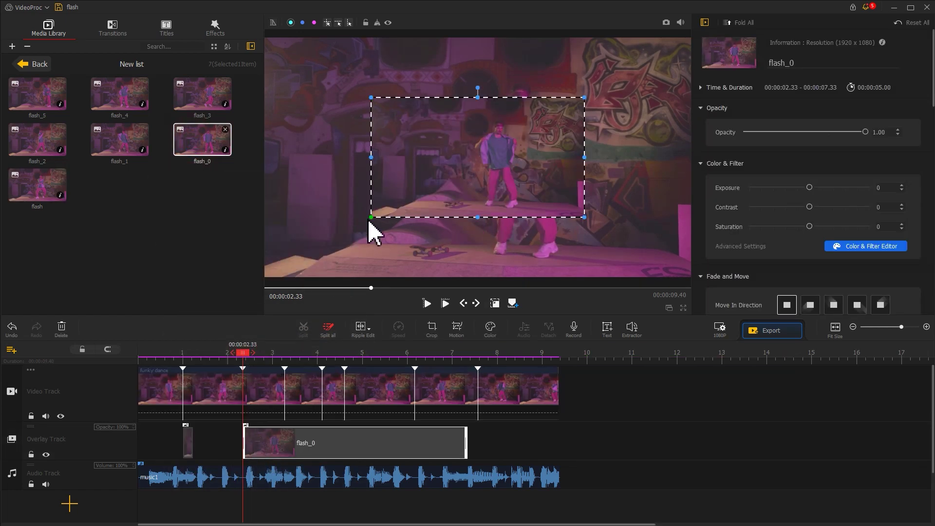
drag(370, 226, 266, 277)
drag(588, 96, 690, 40)
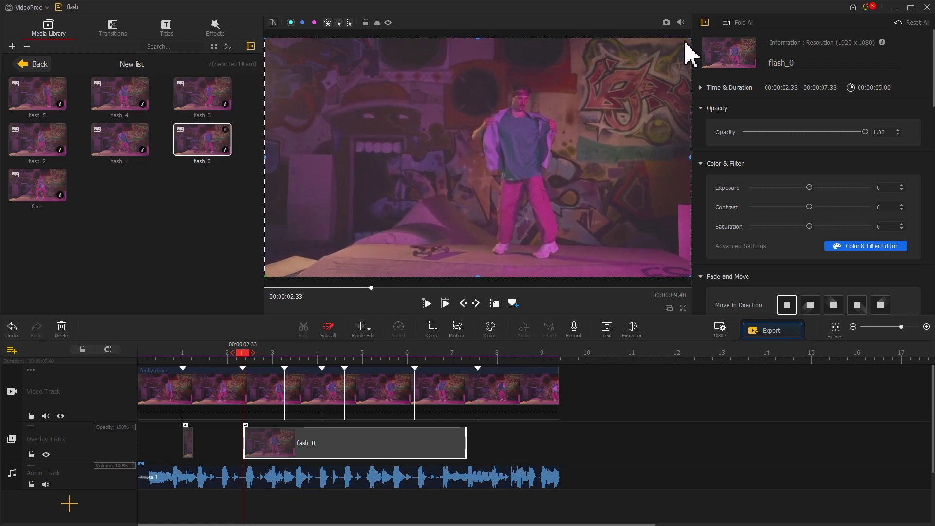
click(637, 33)
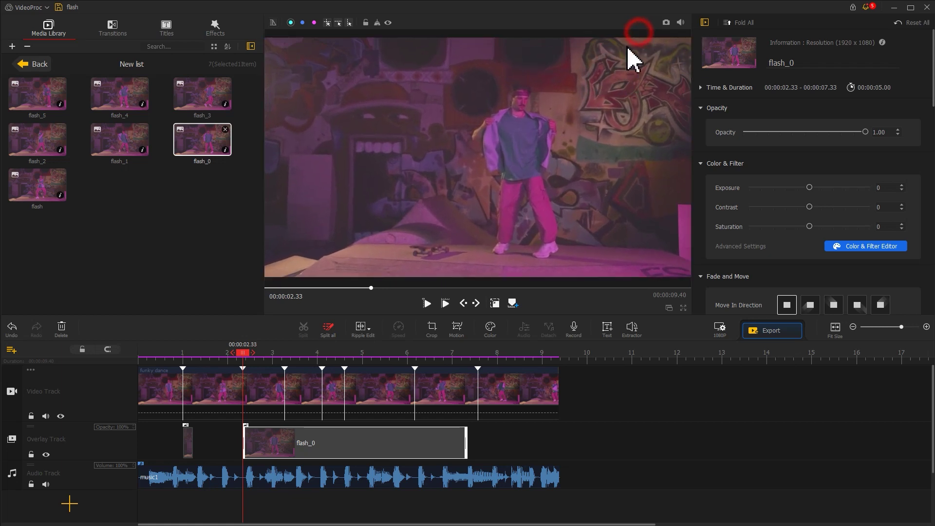
Trim flash_0 to end at 2.56 s and place flash_1 at 3.26 s.
click(476, 305)
click(475, 305)
click(476, 305)
click(475, 305)
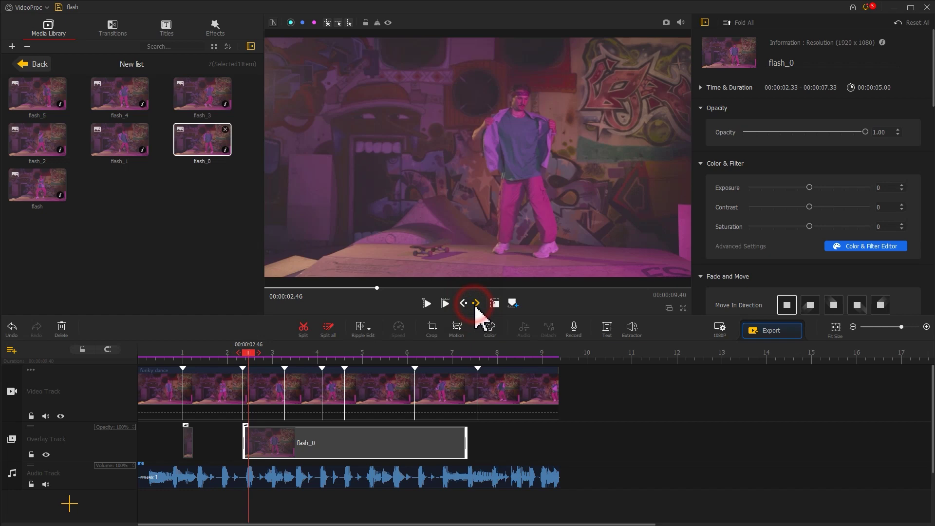
click(476, 305)
click(476, 305)
click(475, 305)
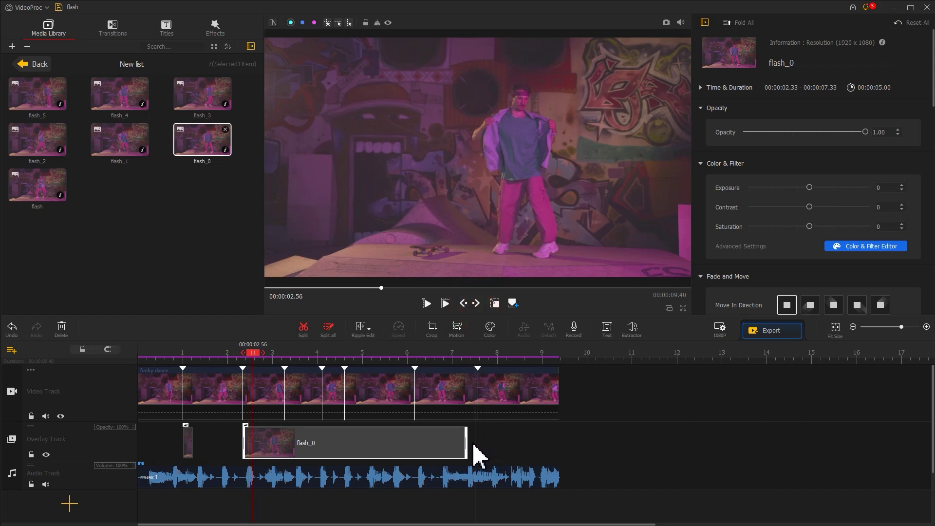
drag(466, 443, 250, 440)
drag(119, 139, 299, 455)
drag(372, 220, 288, 263)
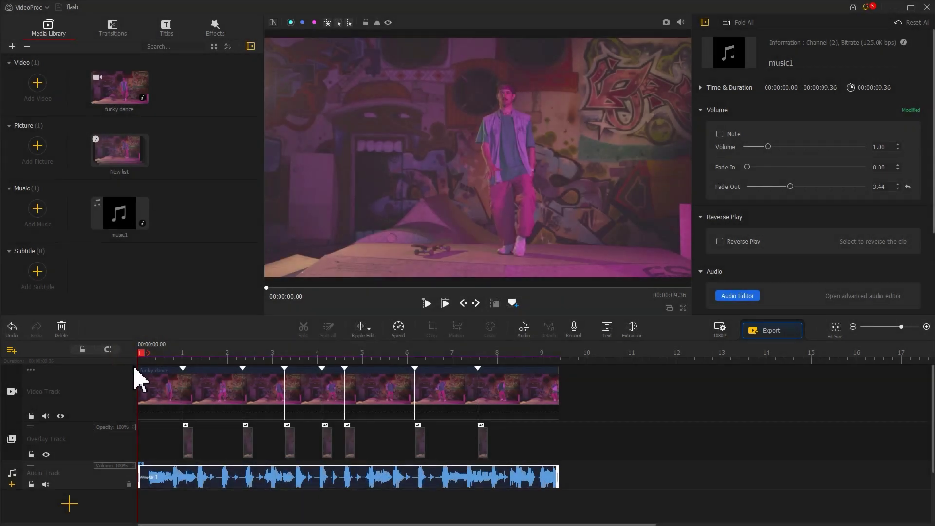
Select the first flash overlay clip and open Motion for it.
click(187, 454)
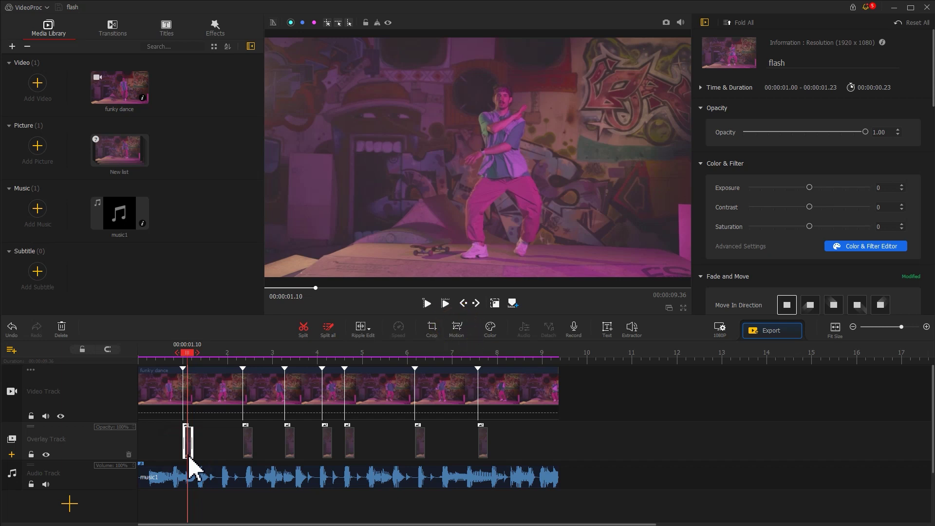
click(456, 331)
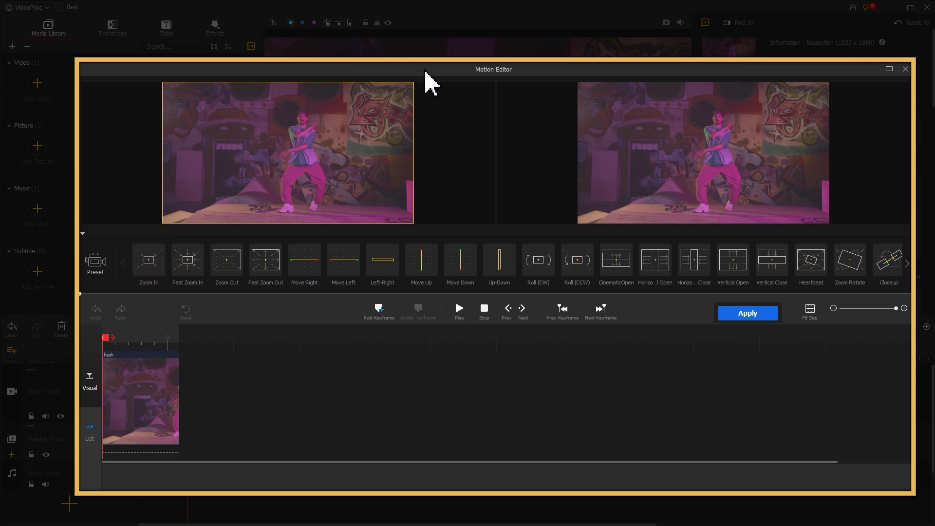
Add a Zoom In motion and move its end keyframe to the clip's end.
click(147, 273)
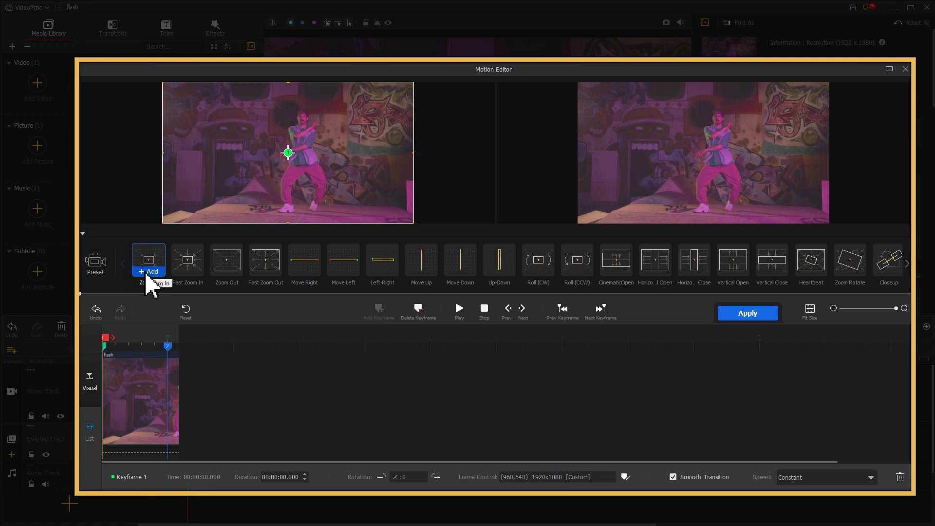
drag(107, 347, 144, 348)
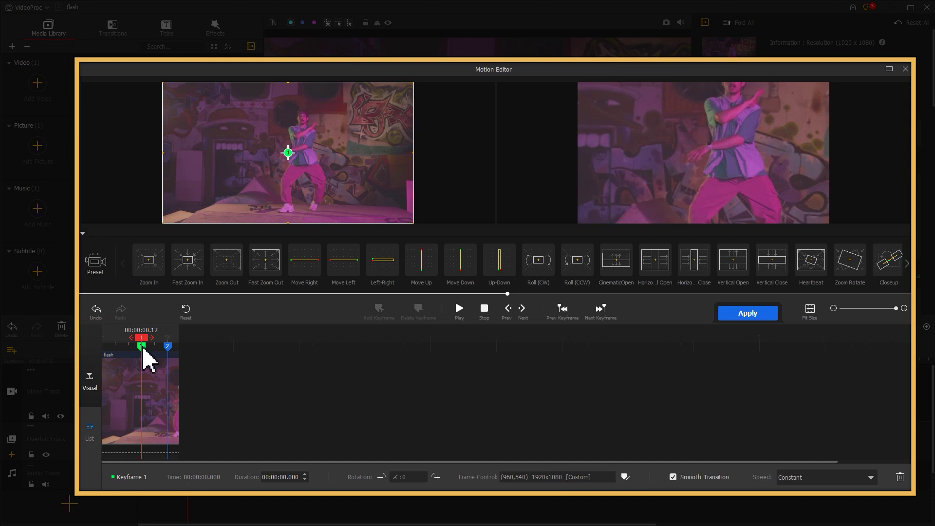
click(144, 348)
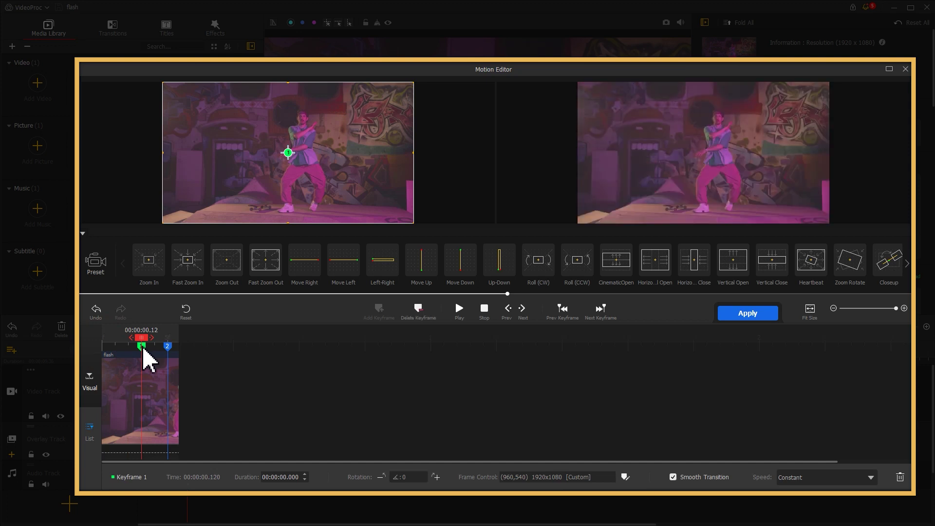
drag(170, 349, 186, 347)
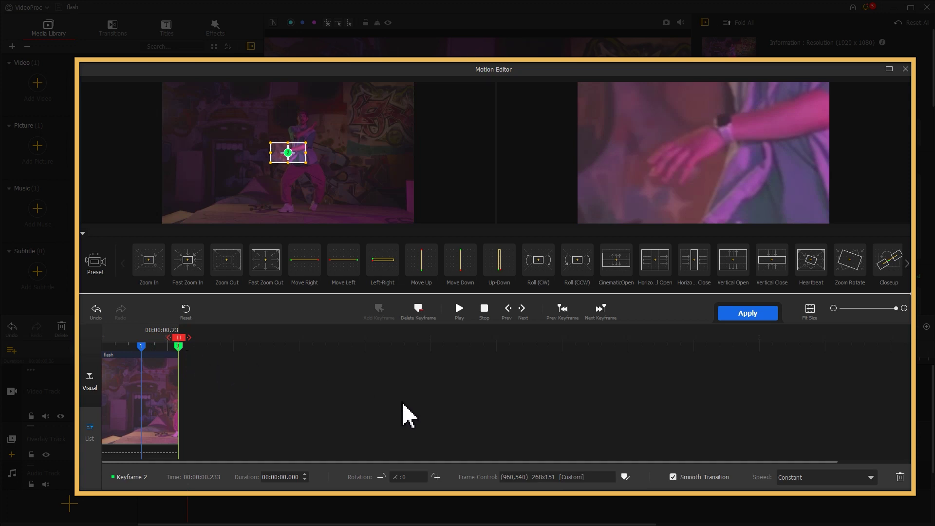
Set the end keyframe to Original aspect ratio, enlarge it to 1405x790, and apply.
click(625, 477)
click(633, 365)
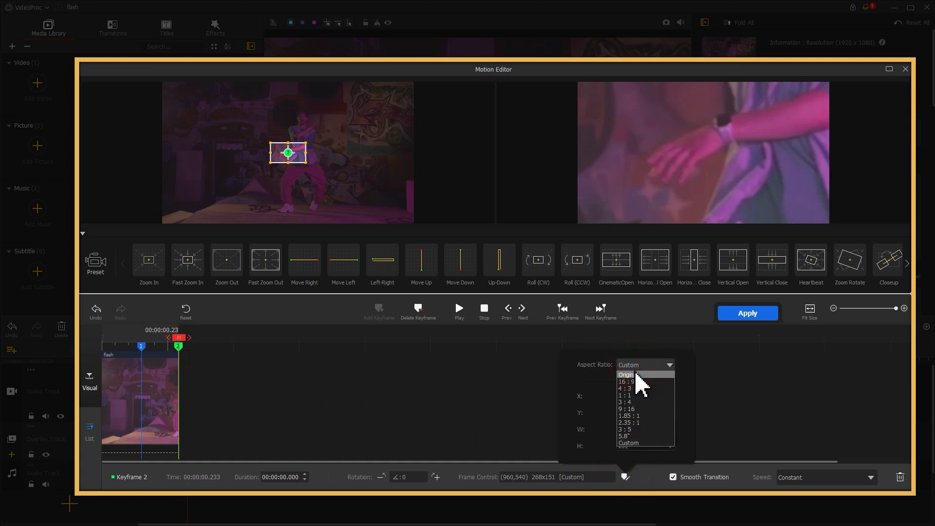
click(640, 380)
click(264, 152)
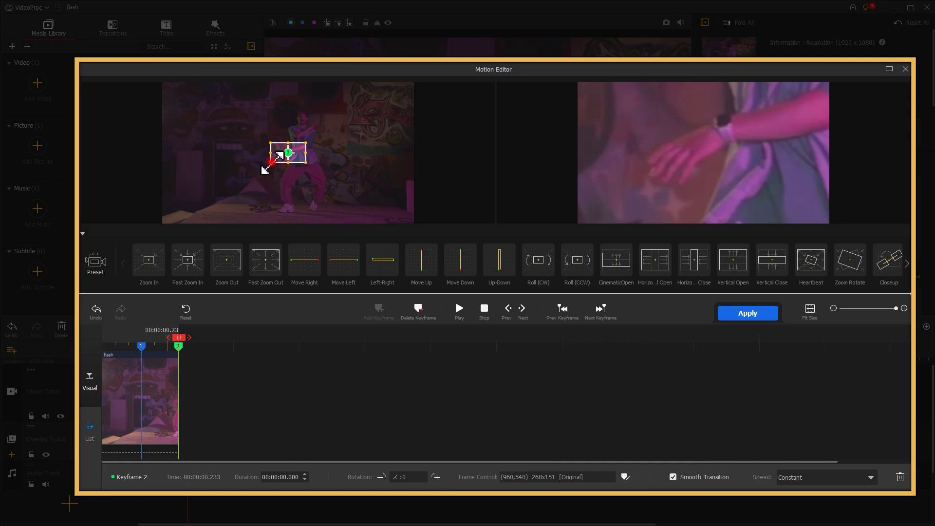
drag(273, 163, 185, 211)
drag(308, 146, 367, 107)
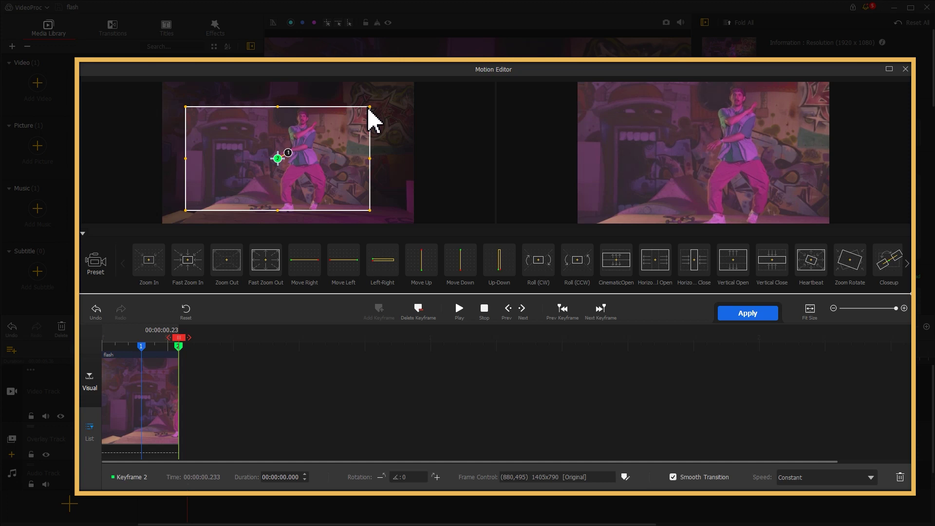
click(737, 311)
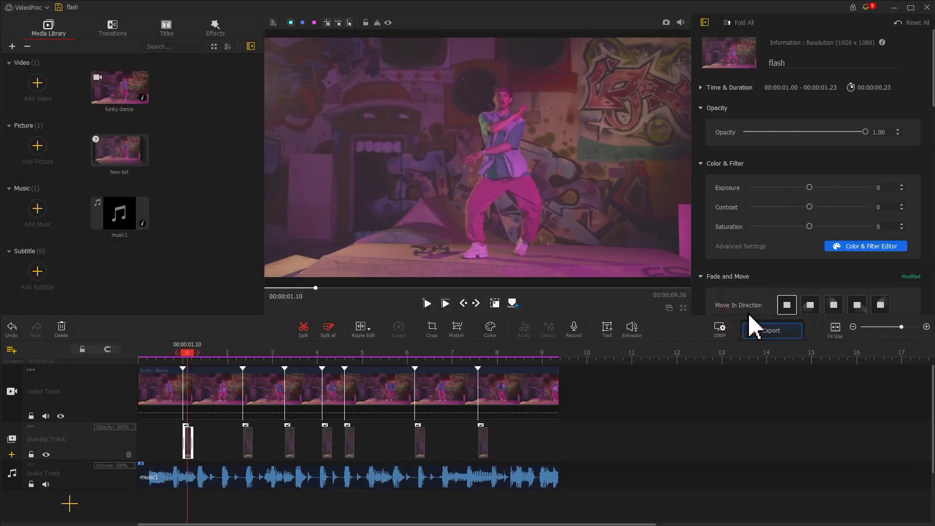
Open Motion for flash_0 and switch its second keyframe to Original aspect ratio.
click(248, 446)
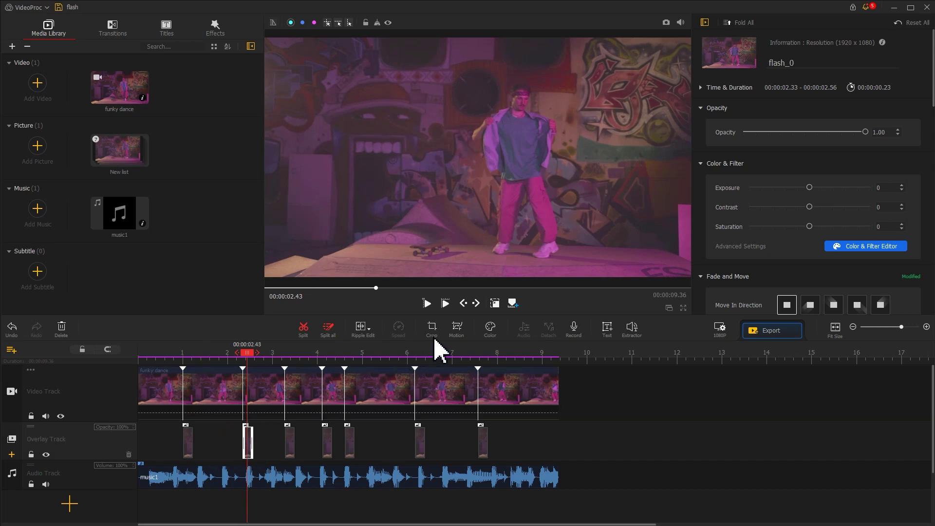
click(457, 329)
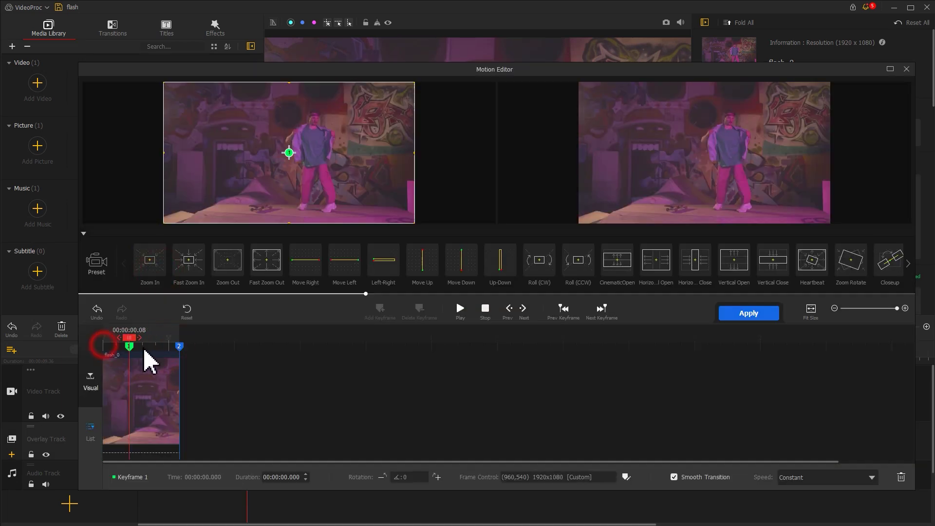
click(180, 349)
click(615, 477)
click(639, 363)
click(635, 382)
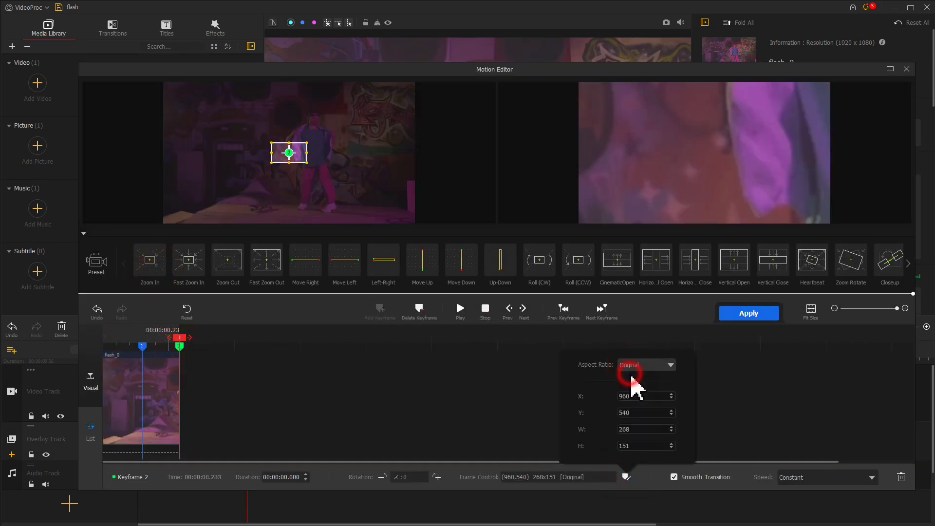
Resize the end frame to 1300x731 around the dancer and apply the motion.
drag(271, 163, 186, 209)
drag(307, 142, 377, 103)
drag(195, 206, 229, 200)
mouse_move(303, 186)
mouse_down()
mouse_move(312, 203)
mouse_move(311, 187)
mouse_up()
click(740, 315)
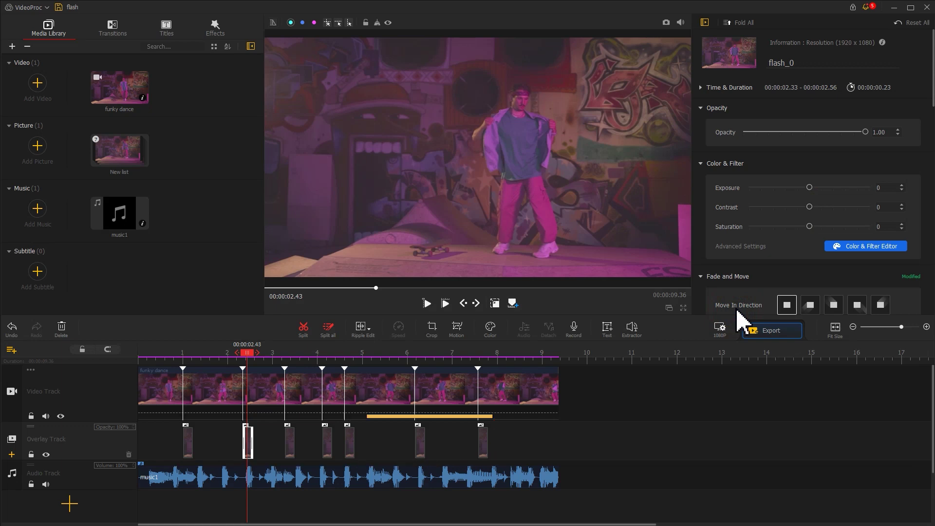
Apply the Zoom Rotate preset to flash_1 and play the video from the start.
click(289, 438)
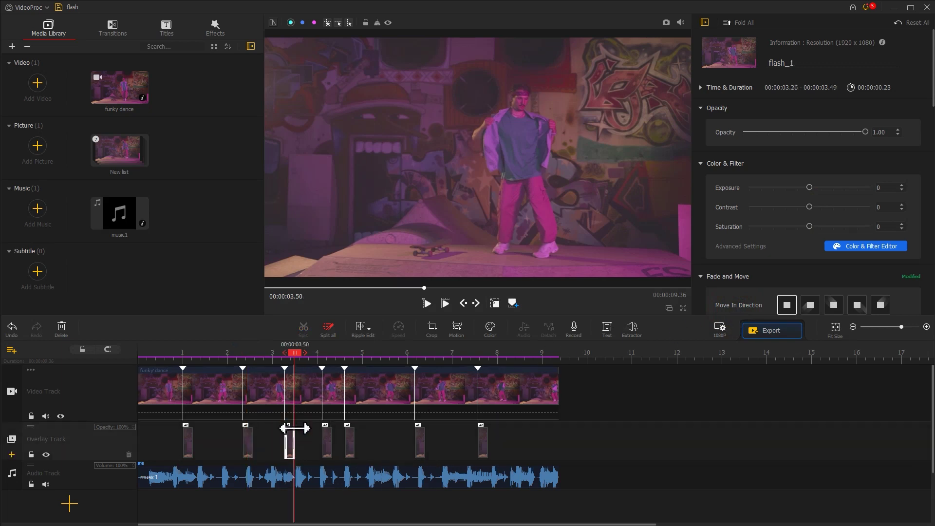
click(457, 334)
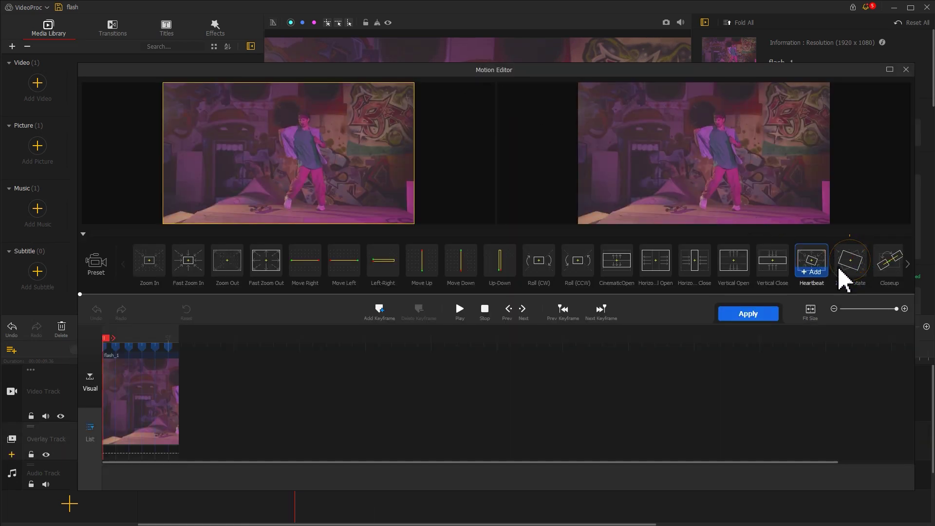
click(847, 278)
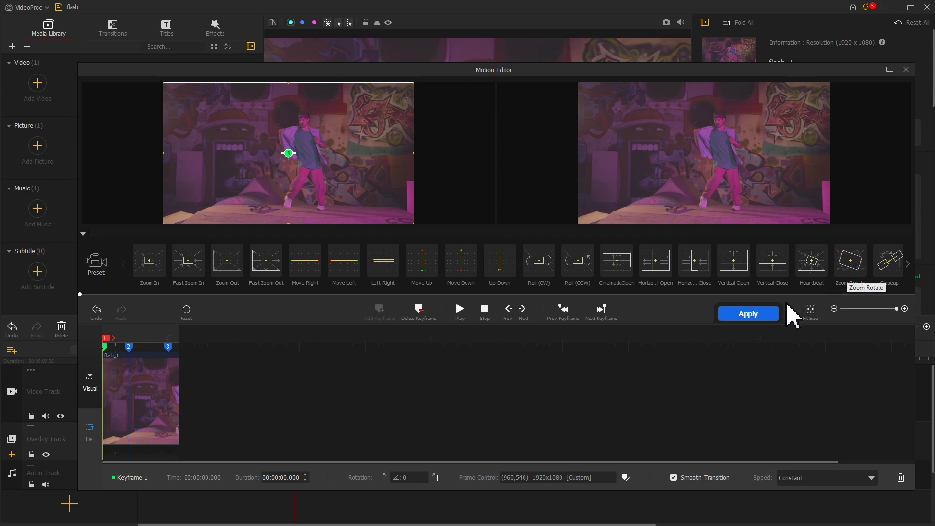
click(770, 314)
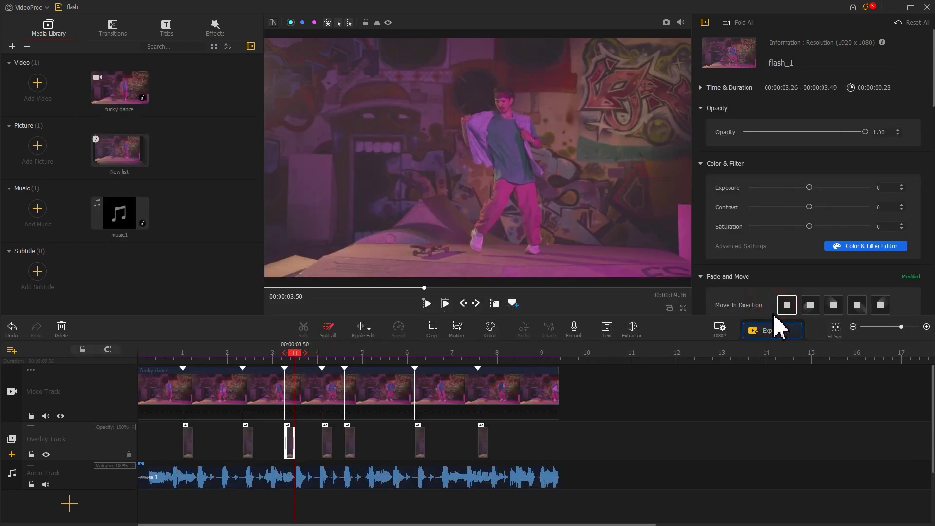
key(space)
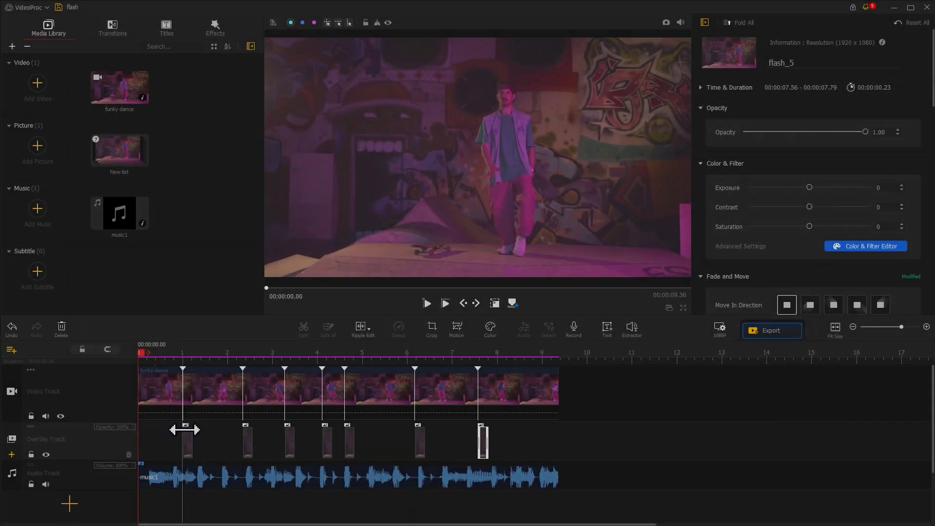
Set the first flash overlay's Compositing blend mode to Screen.
click(188, 441)
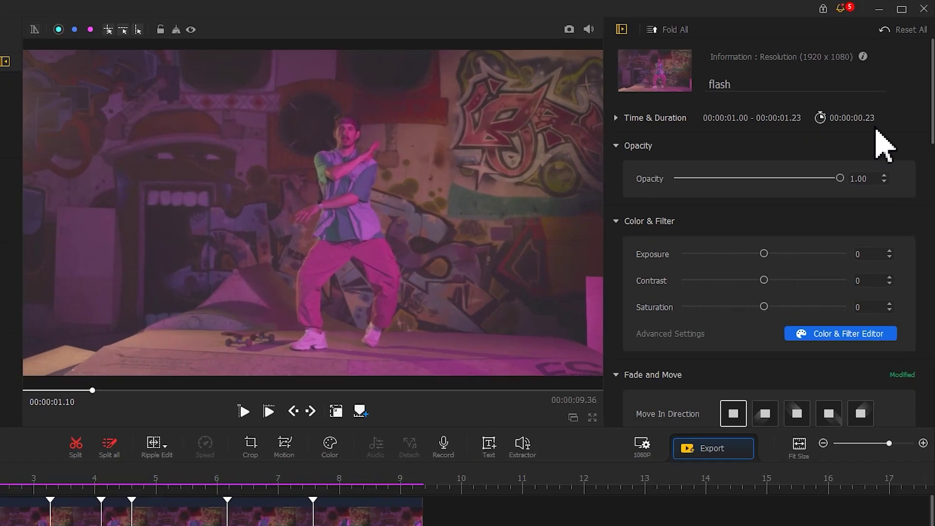
scroll(918, 232, down, 10)
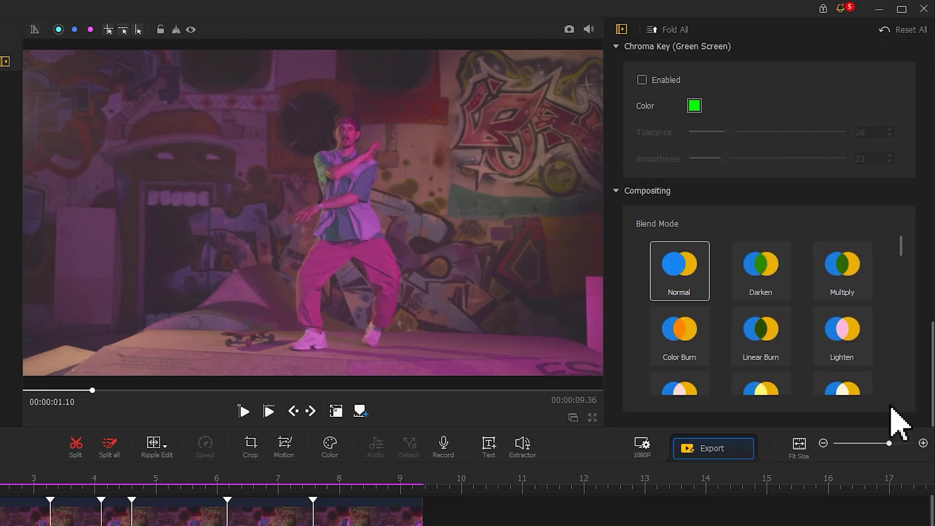
mouse_move(902, 246)
mouse_down()
mouse_move(895, 386)
mouse_move(899, 278)
mouse_up()
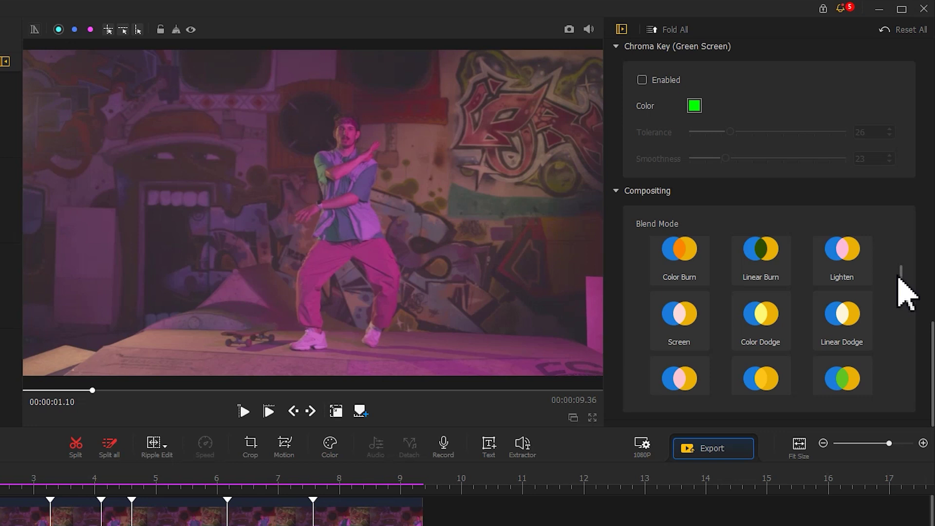
click(704, 323)
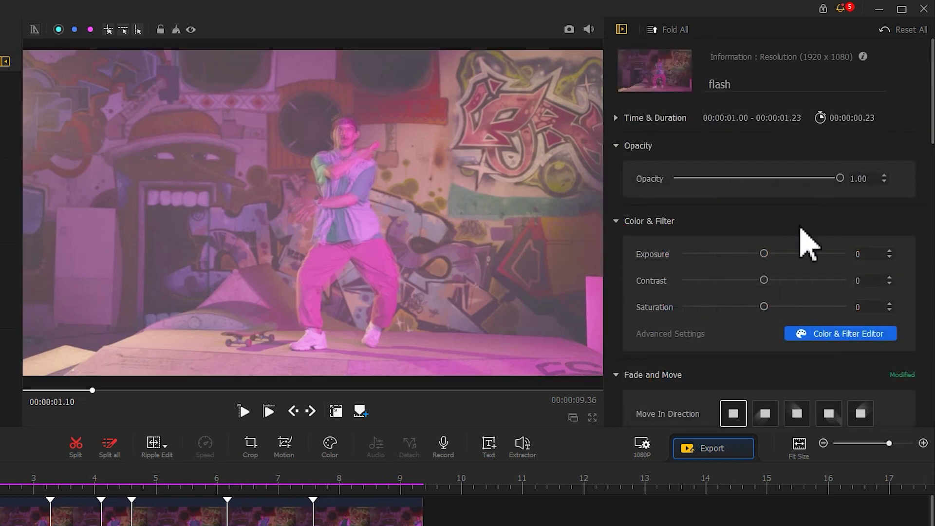
Lower the first overlay's exposure to -13 and give flash_0 the Screen blend mode.
drag(764, 254, 761, 255)
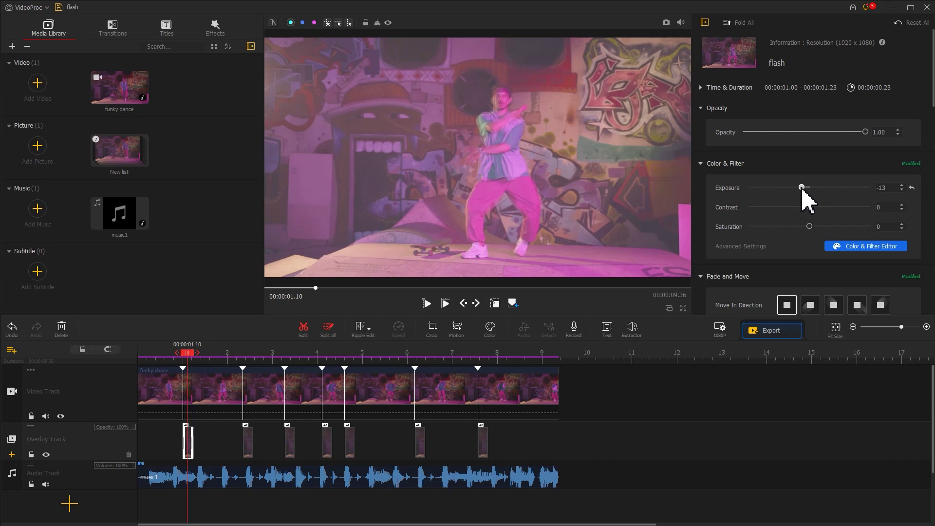
click(247, 441)
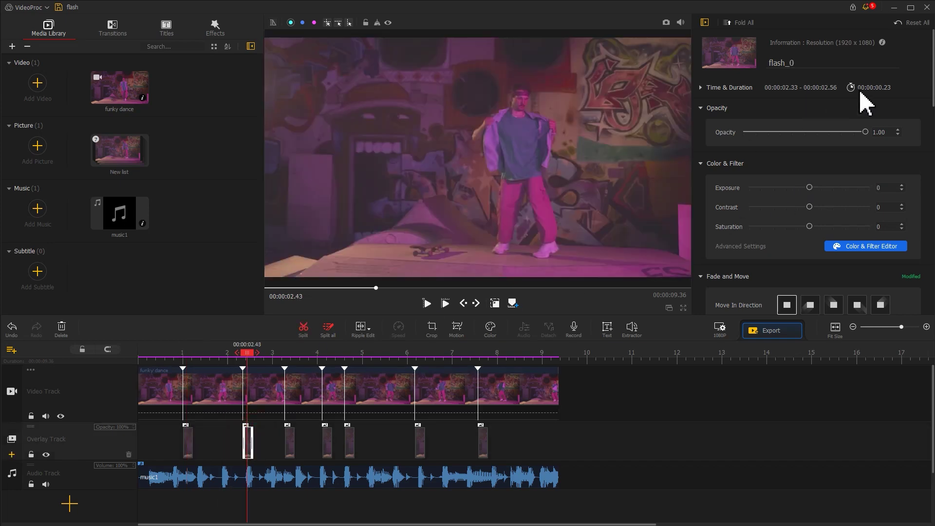
scroll(814, 195, down, 10)
click(744, 241)
scroll(828, 219, up, 10)
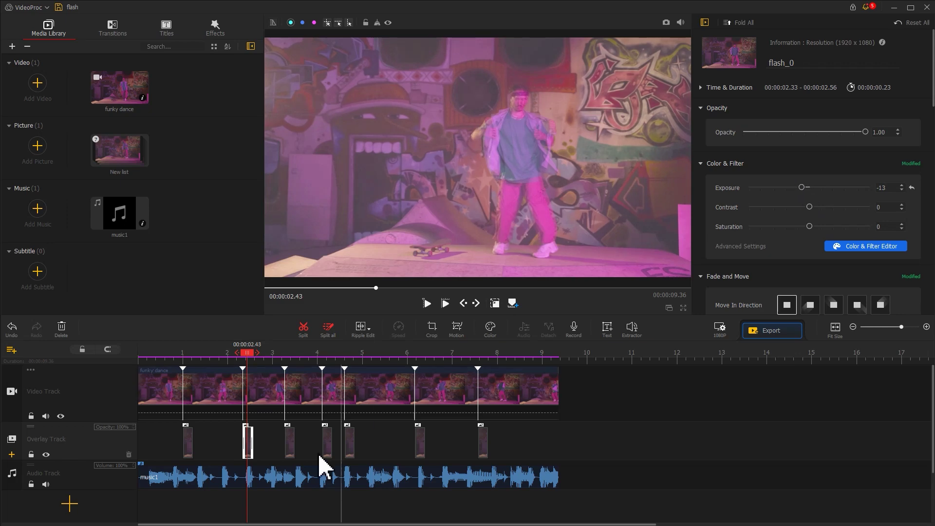
Switch the third flash overlay to Screen blending as well.
click(289, 441)
scroll(828, 219, down, 10)
click(747, 233)
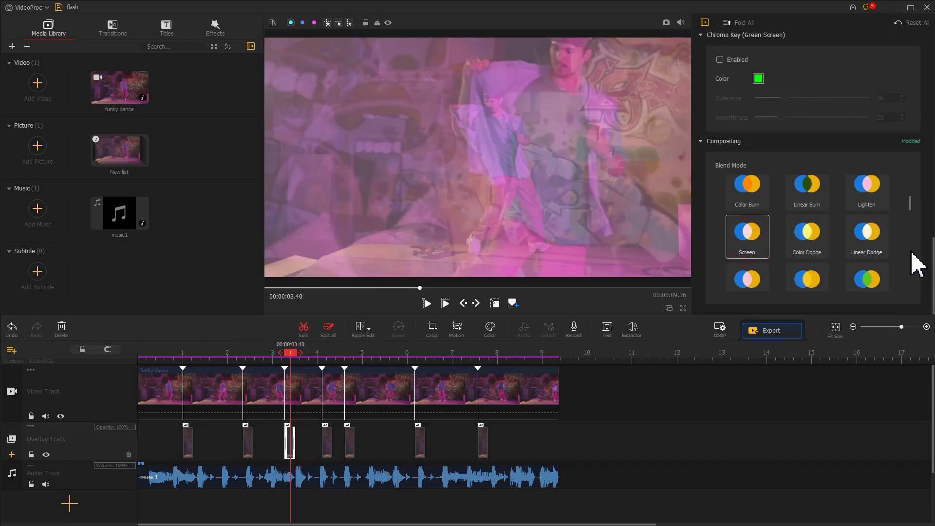
scroll(916, 258, up, 10)
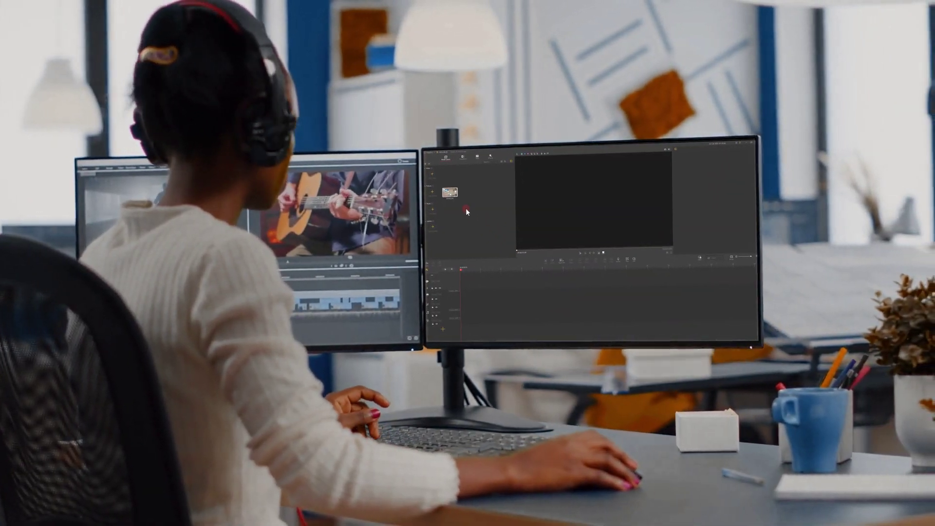
drag(450, 197, 457, 278)
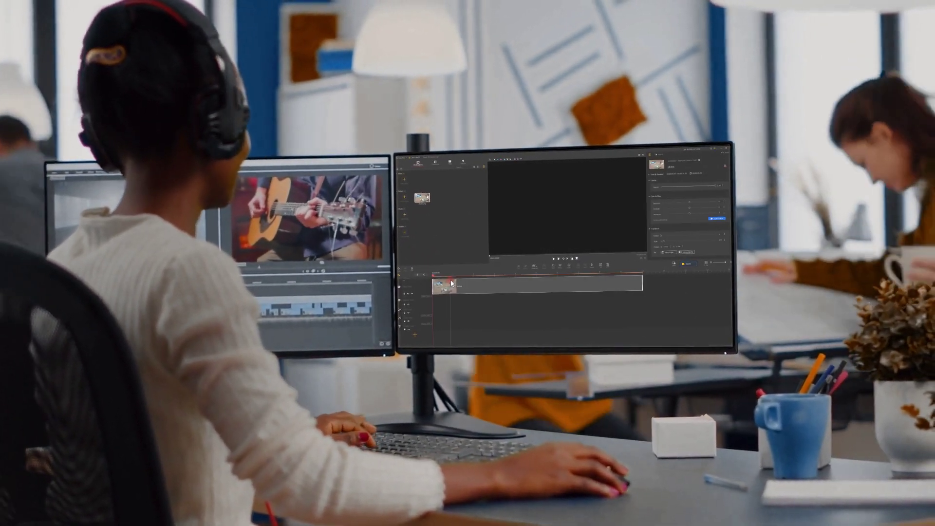